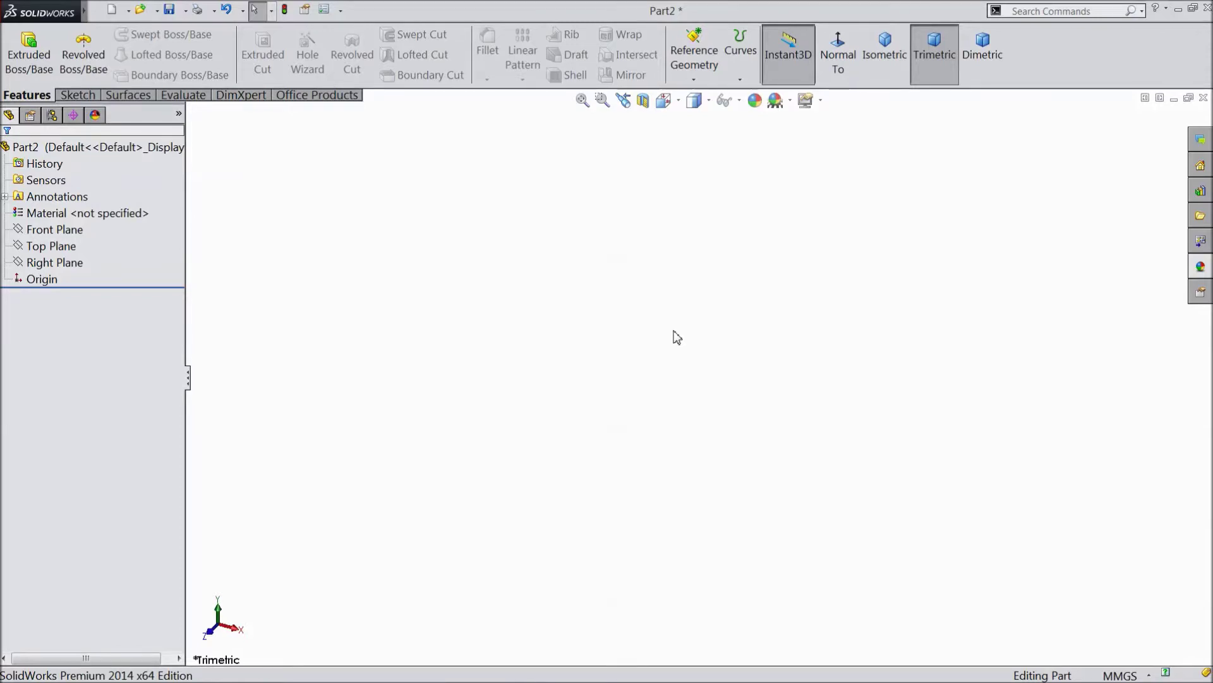
Select the Top Plane in the FeatureManager tree as the sketch plane.
left_click(52, 246)
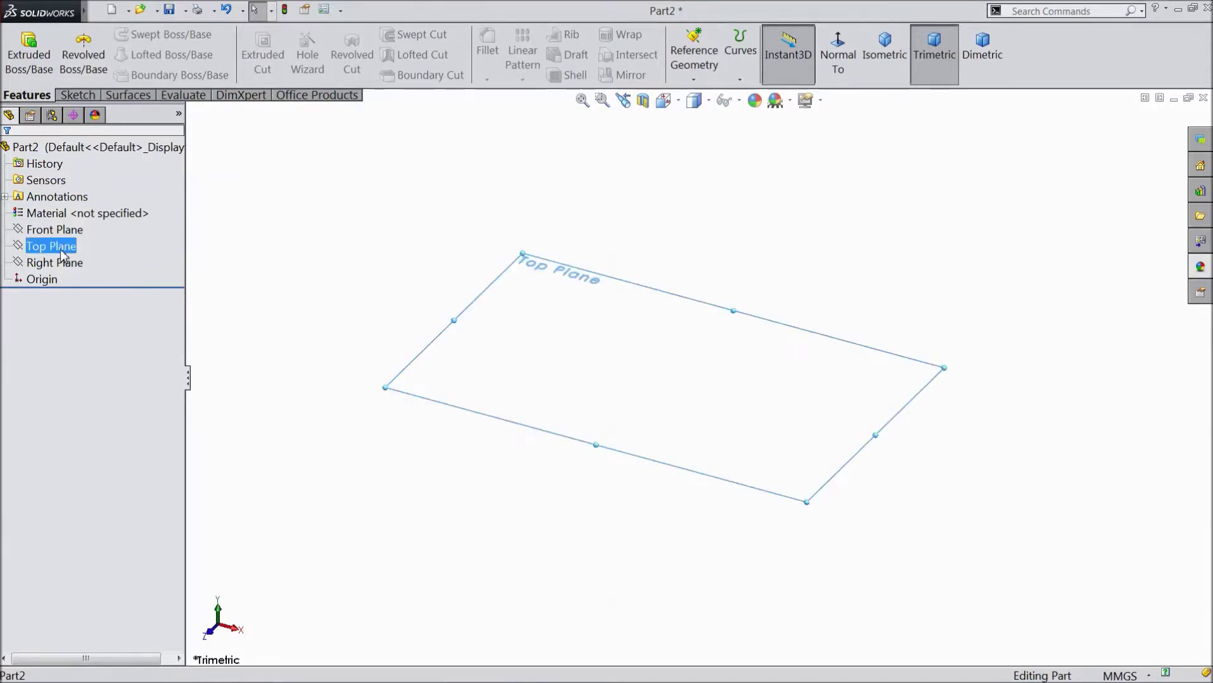
On the Top Plane, draw an 89.55-radius construction circle and a concentric 125.44-radius circle at the origin.
left_click(94, 228)
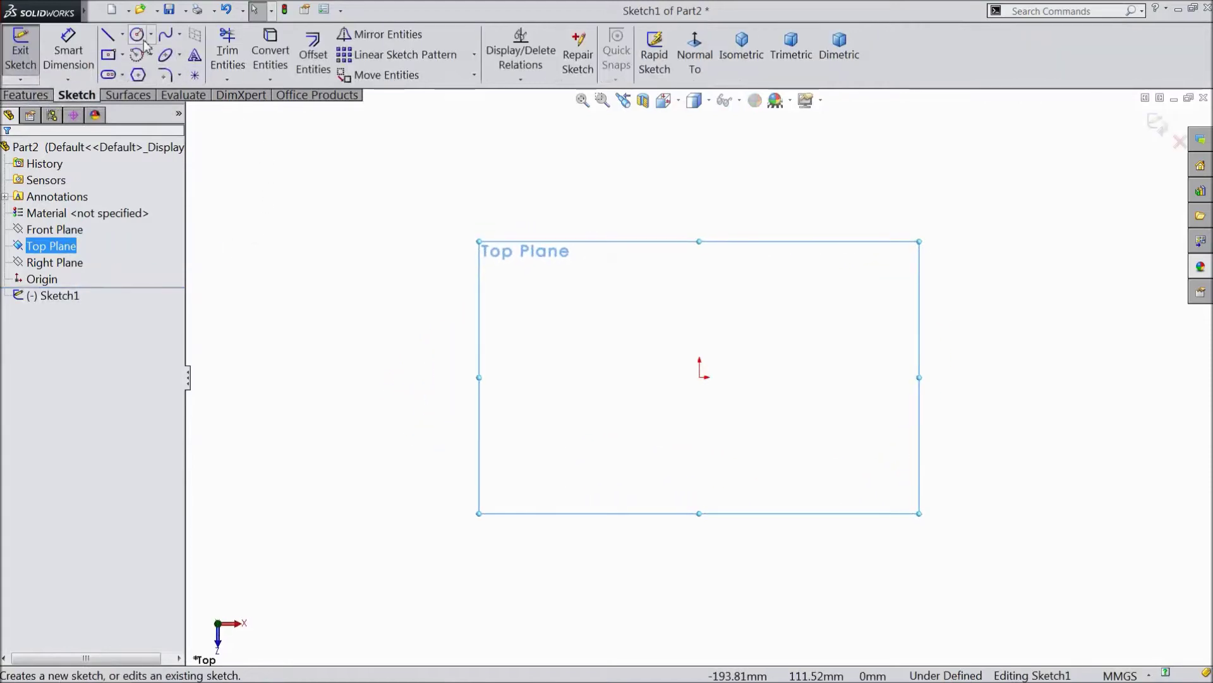
left_click(138, 35)
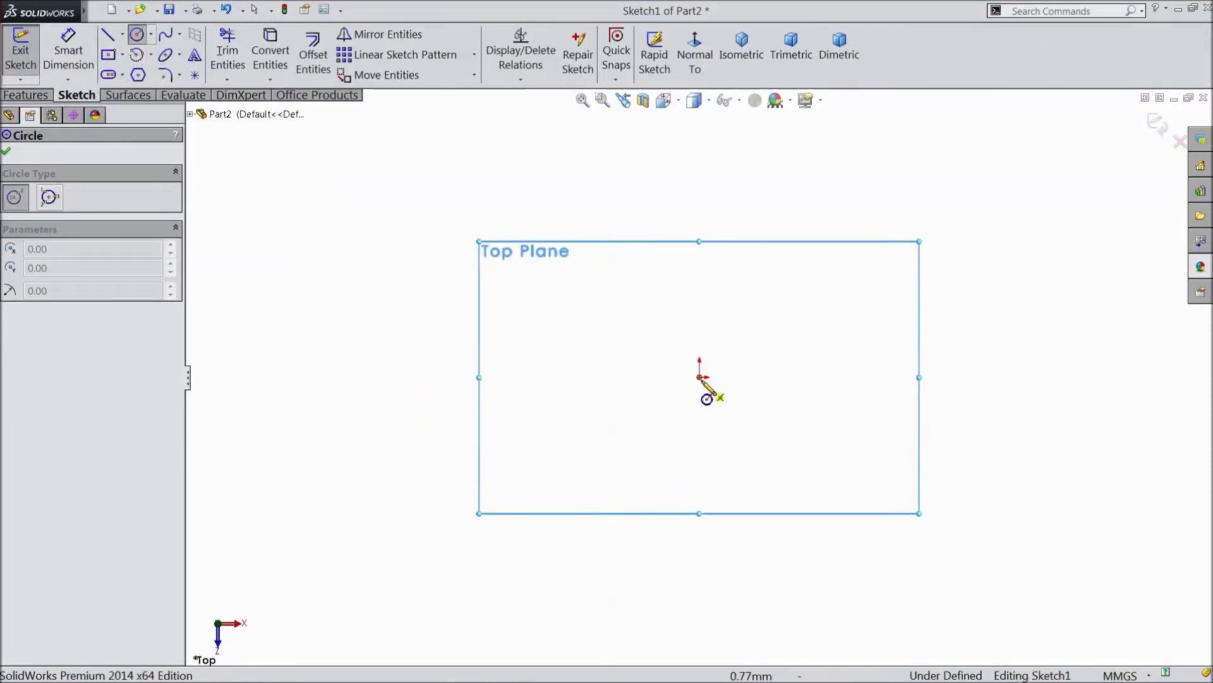
left_click(700, 378)
left_click(502, 281)
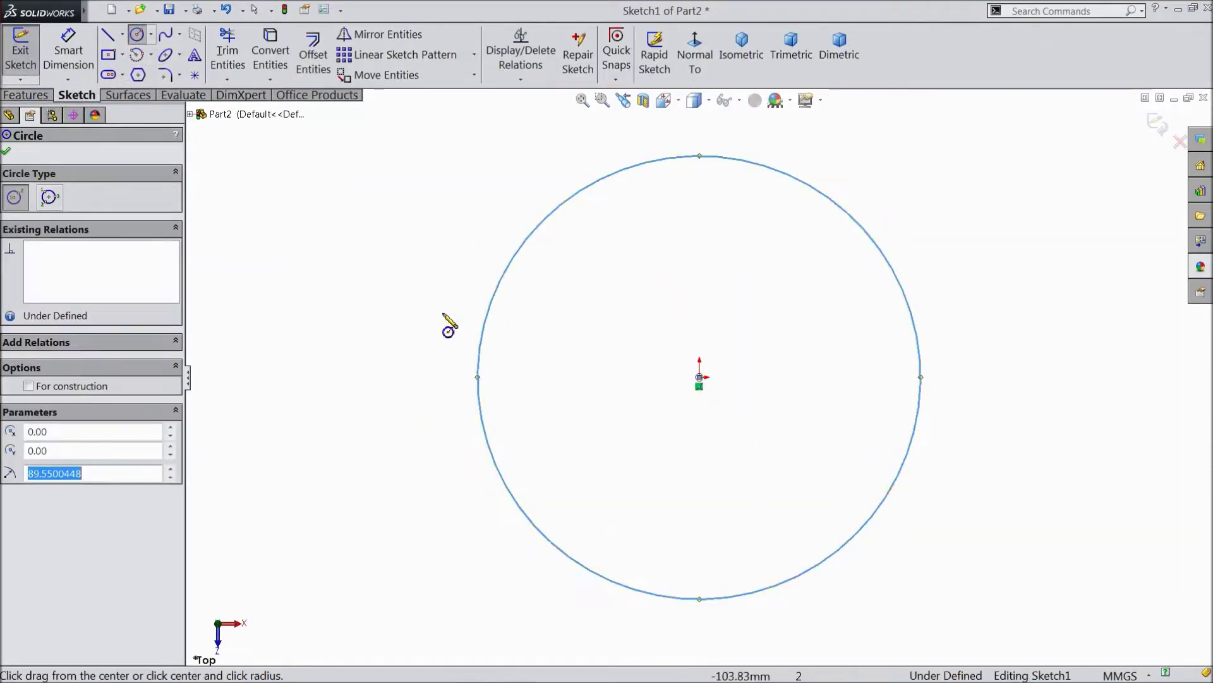
left_click(28, 386)
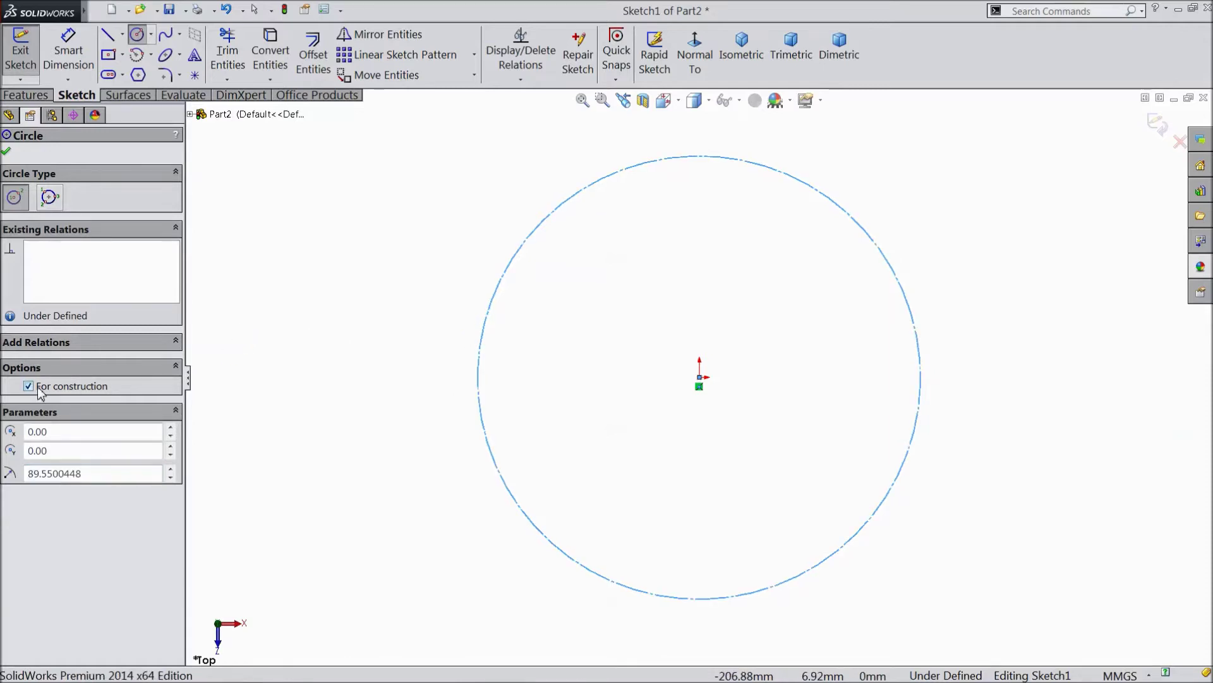
left_click(700, 377)
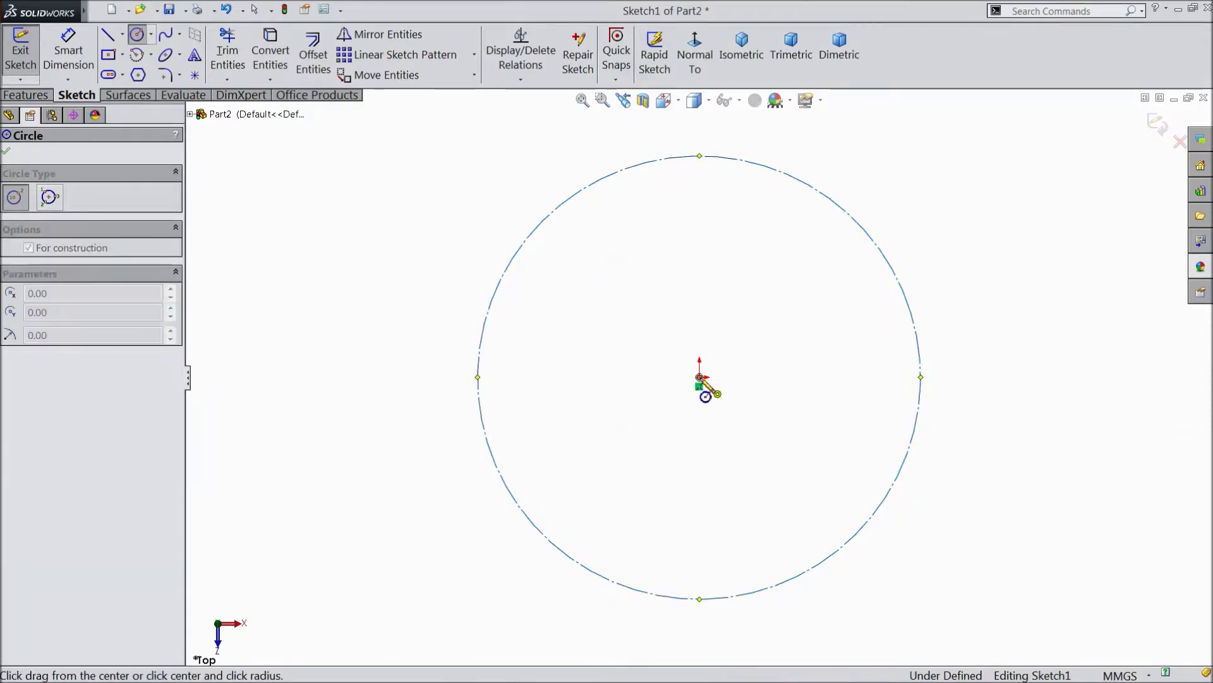
left_click(408, 275)
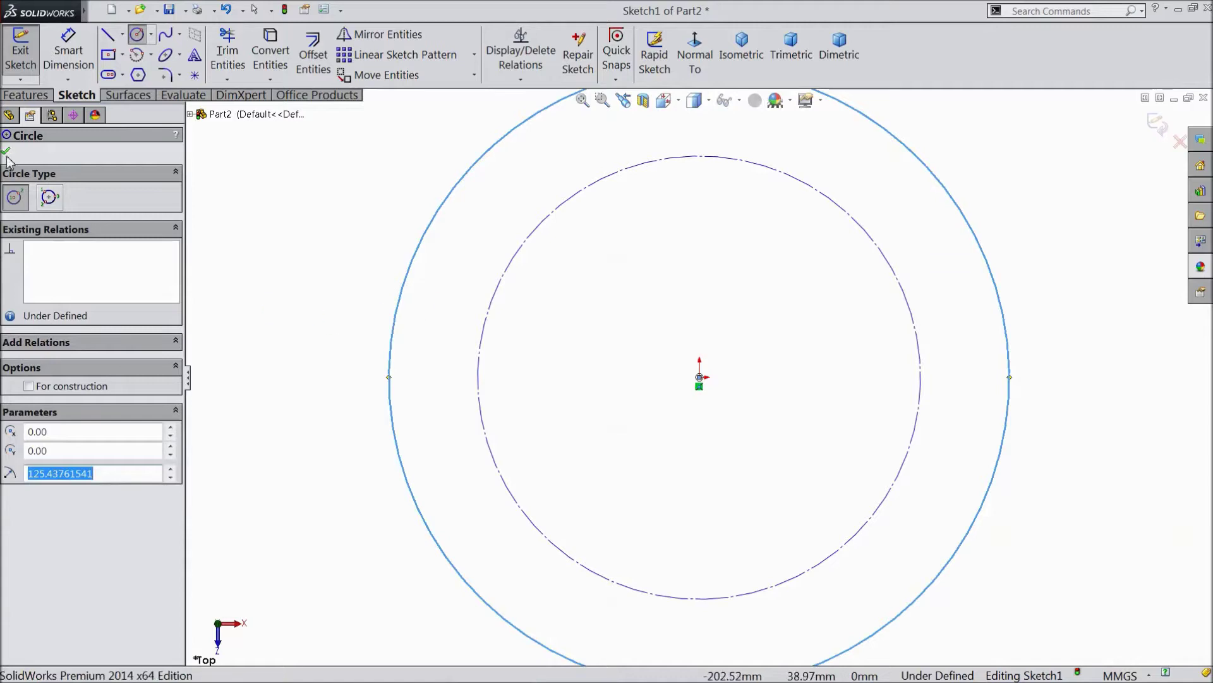
Smart Dimension the construction circle to diameter 27 and the outer circle to 30.
key("Escape")
left_click(69, 53)
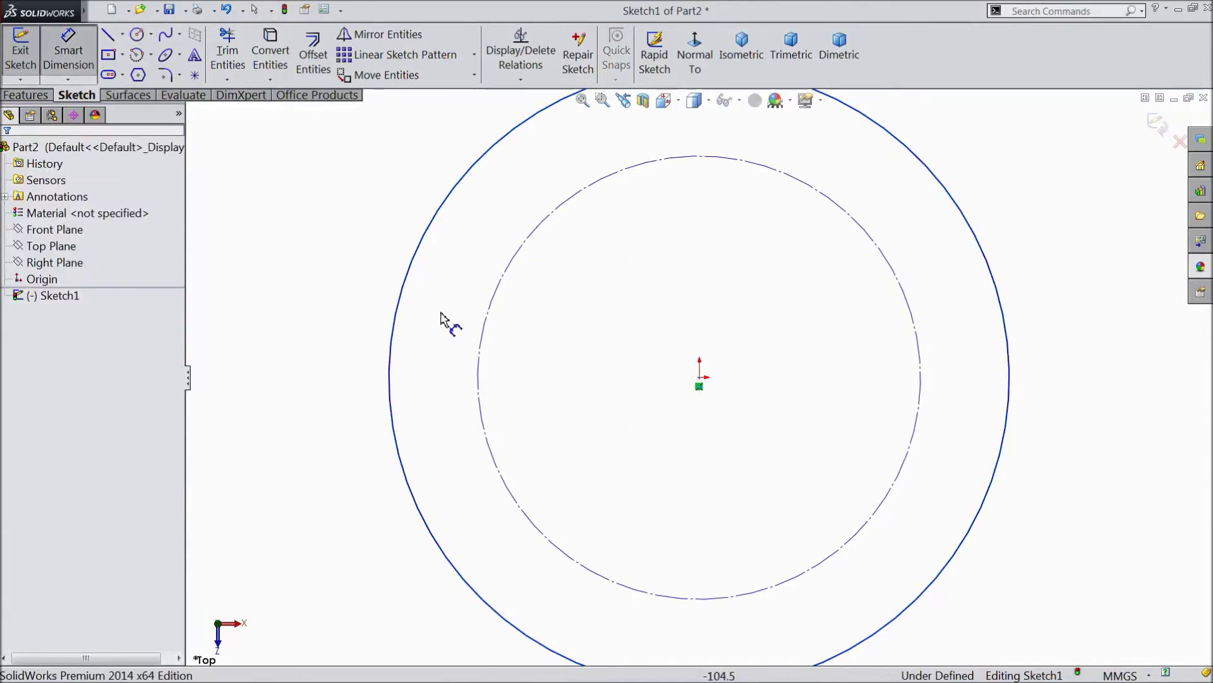
left_click(482, 347)
left_click(324, 405)
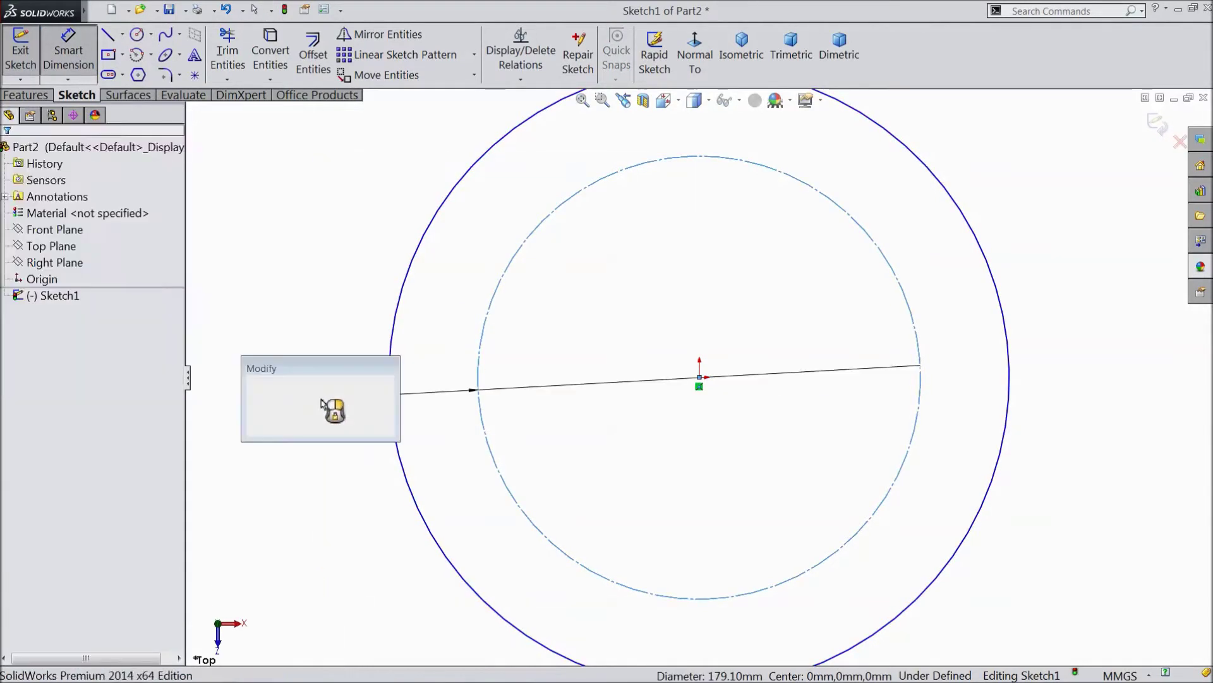
type("27")
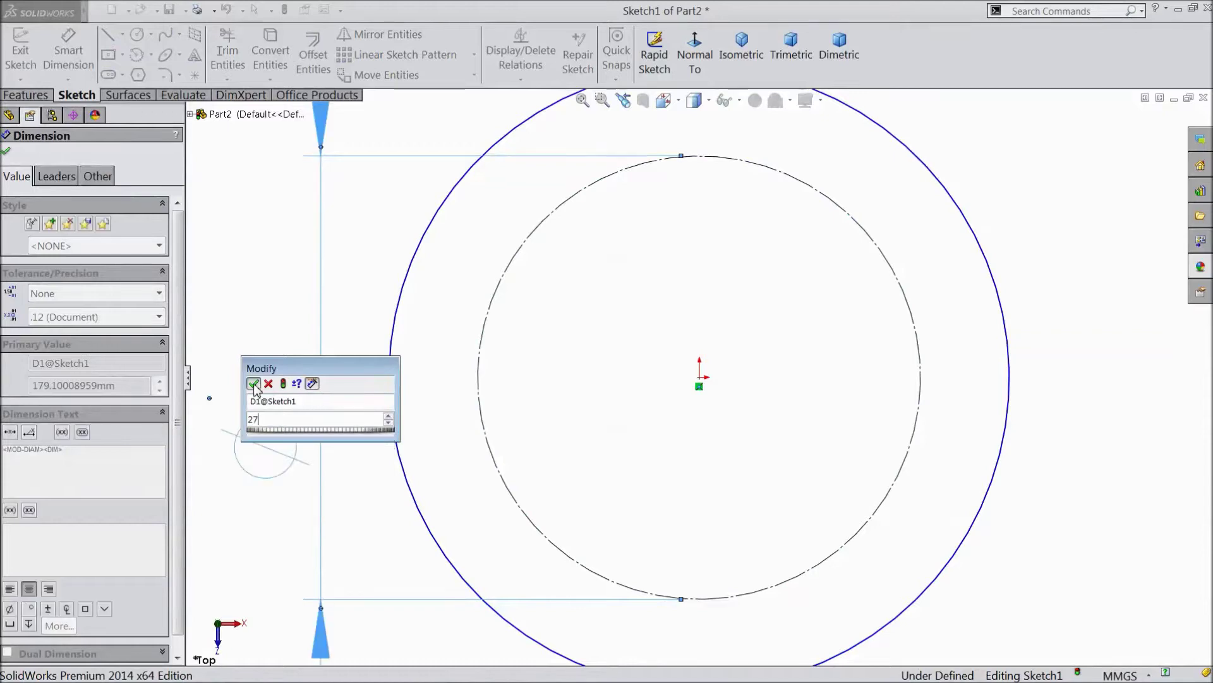
key("Return")
left_click(389, 373)
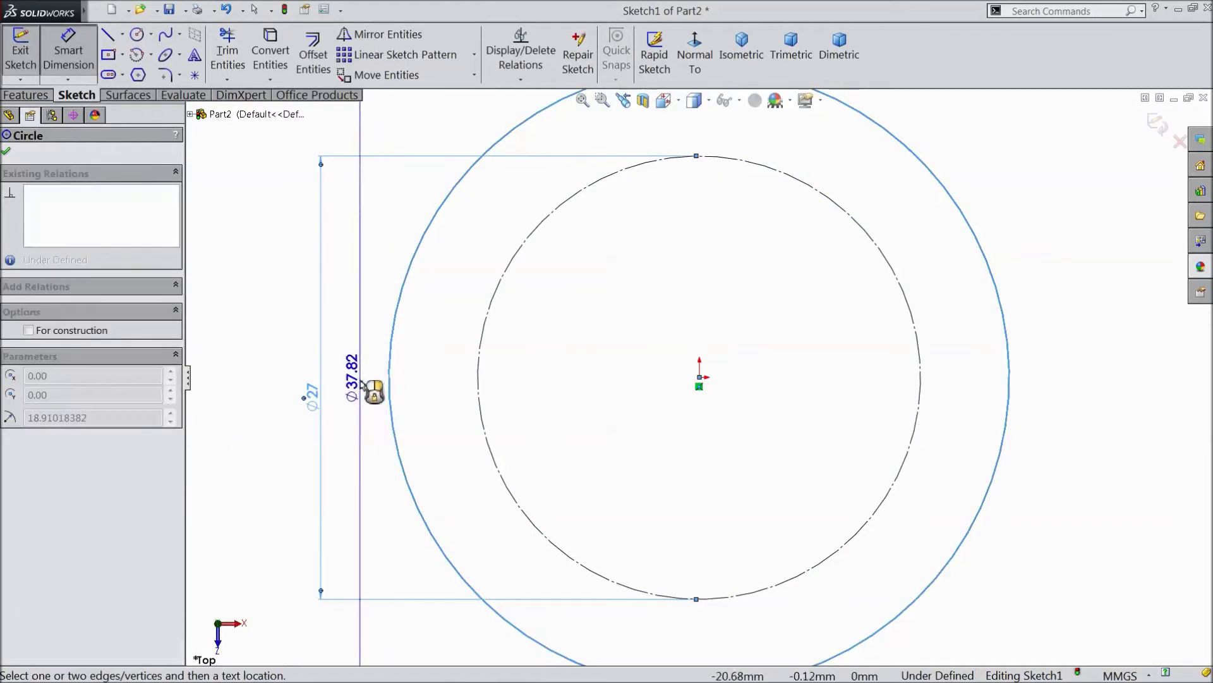
left_click(360, 376)
type("30")
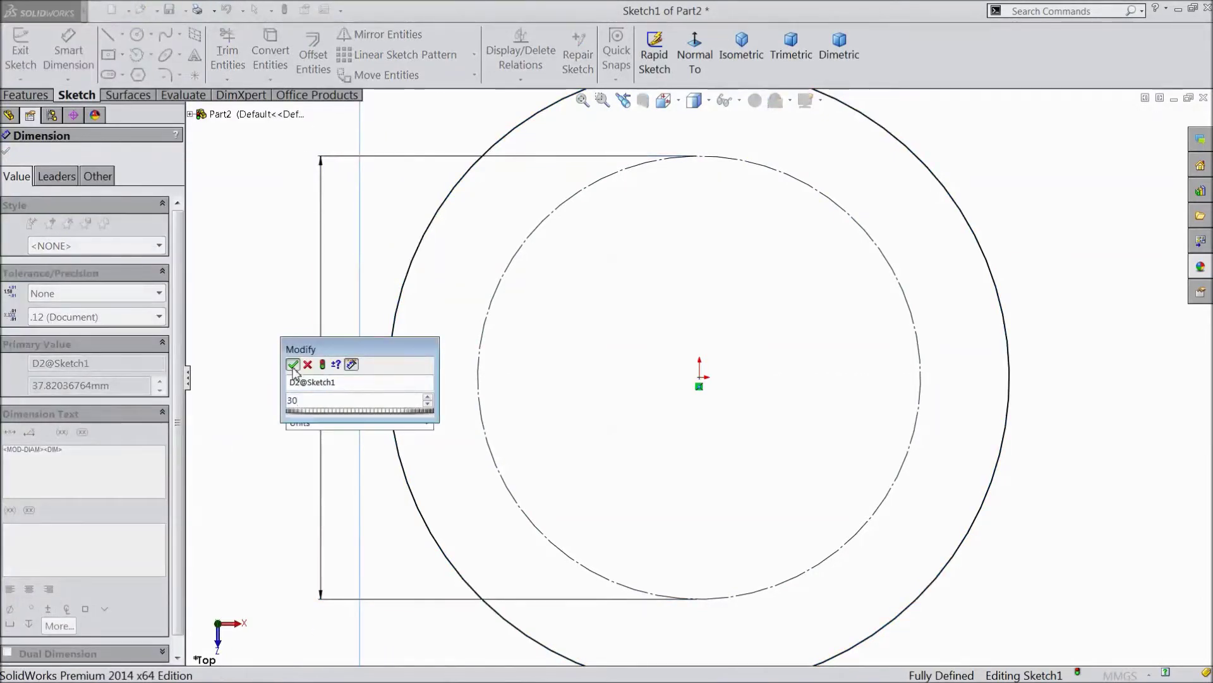
left_click(293, 364)
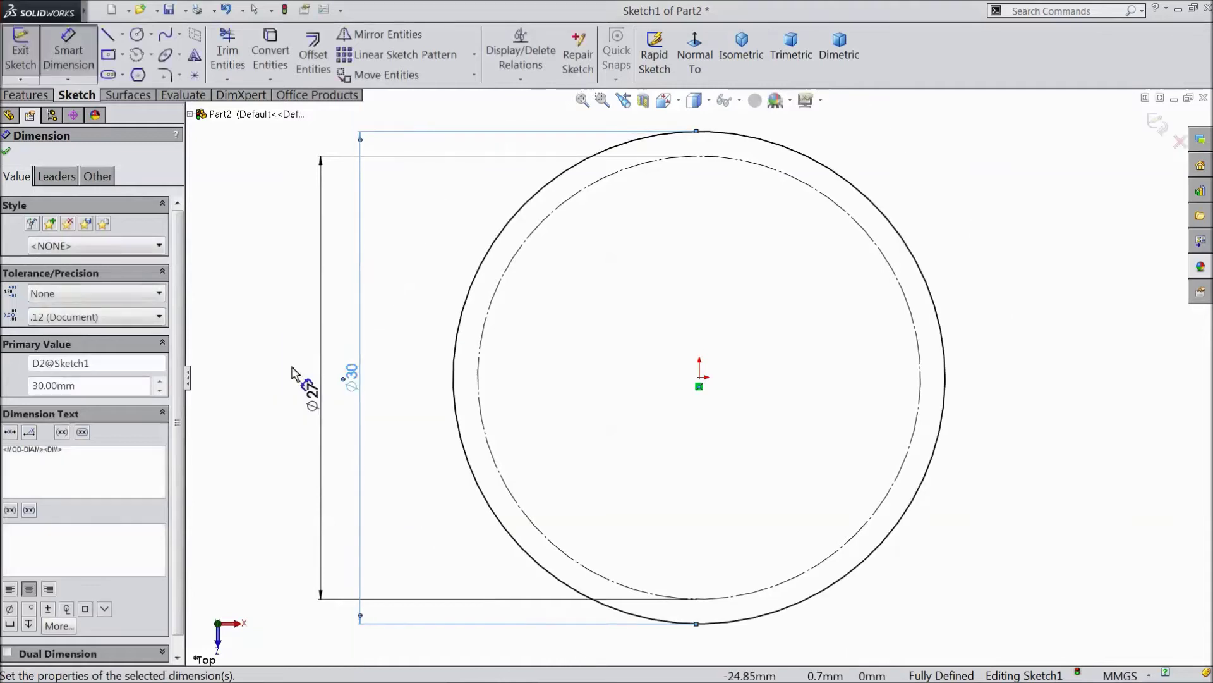
left_click(8, 153)
Draw a small centerpoint arc of radius about 2.33 centred just above the outer circle's top.
left_click(152, 57)
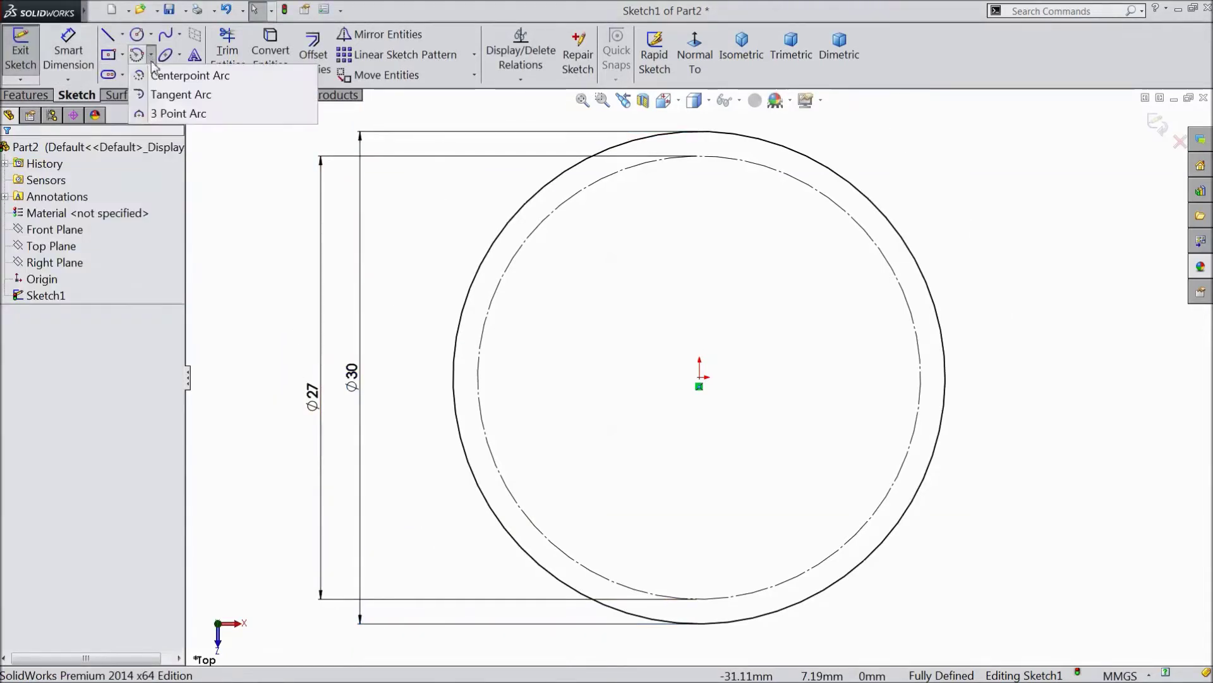
left_click(167, 83)
scroll(645, 401, "up", 3)
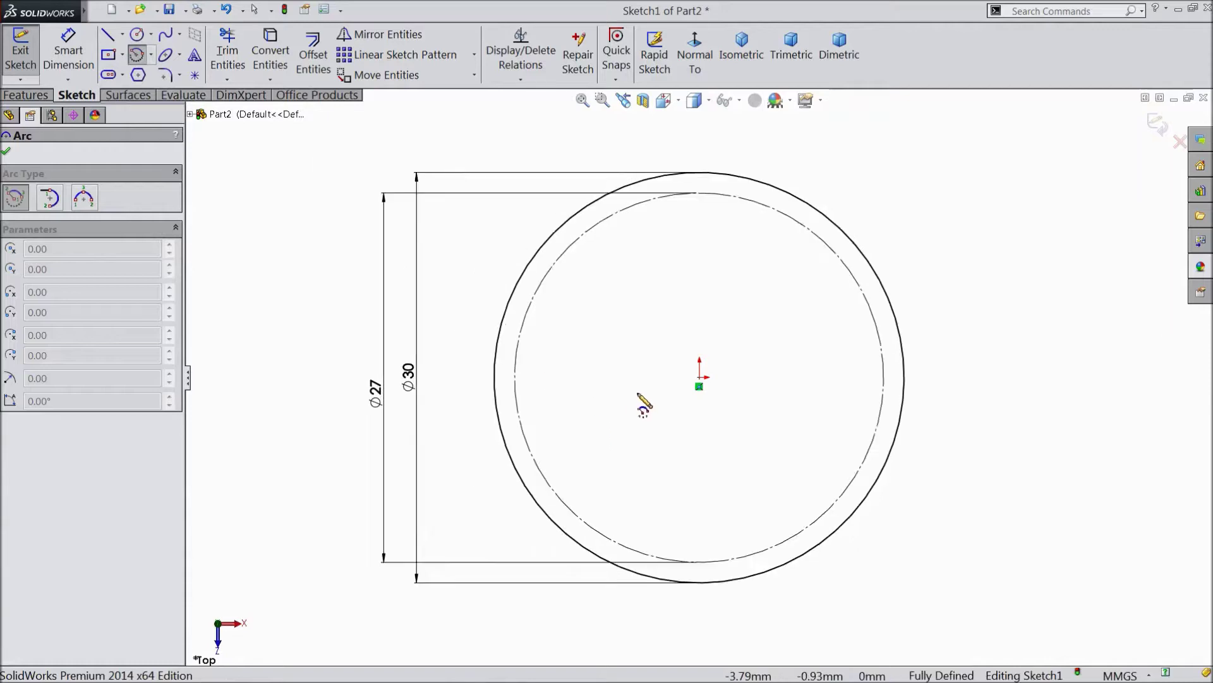
scroll(712, 221, "down", 1)
scroll(703, 260, "down", 2)
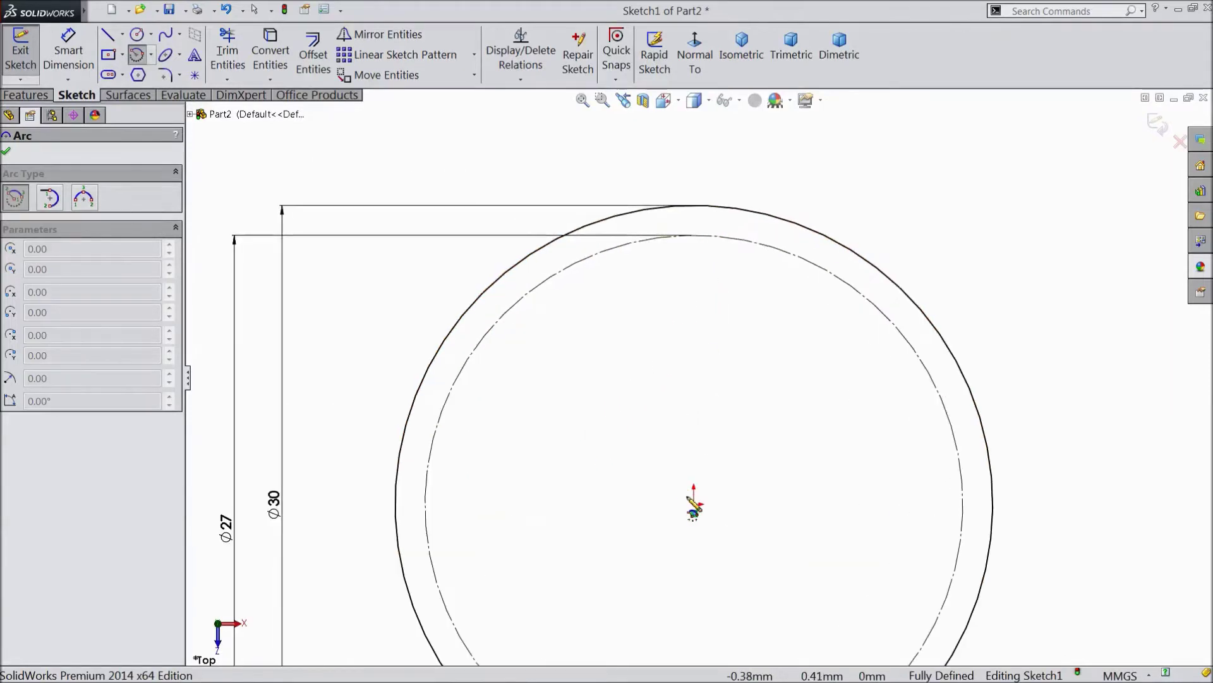
left_click(694, 506)
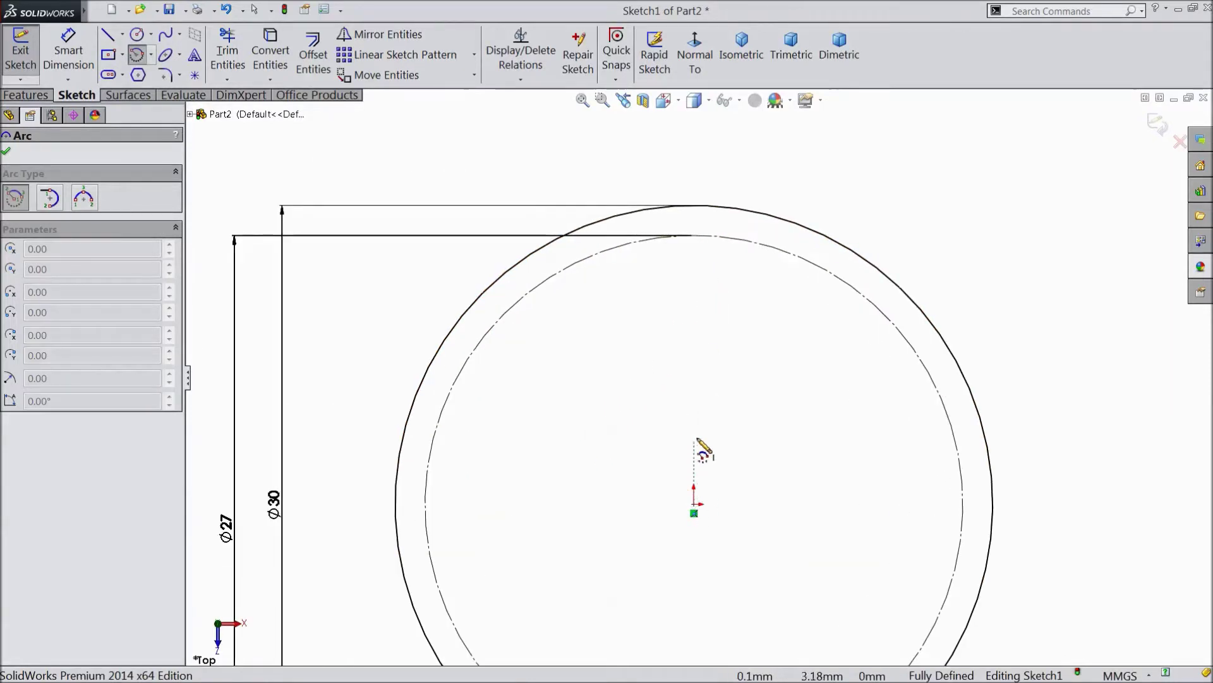
left_click(695, 187)
scroll(697, 195, "down", 3)
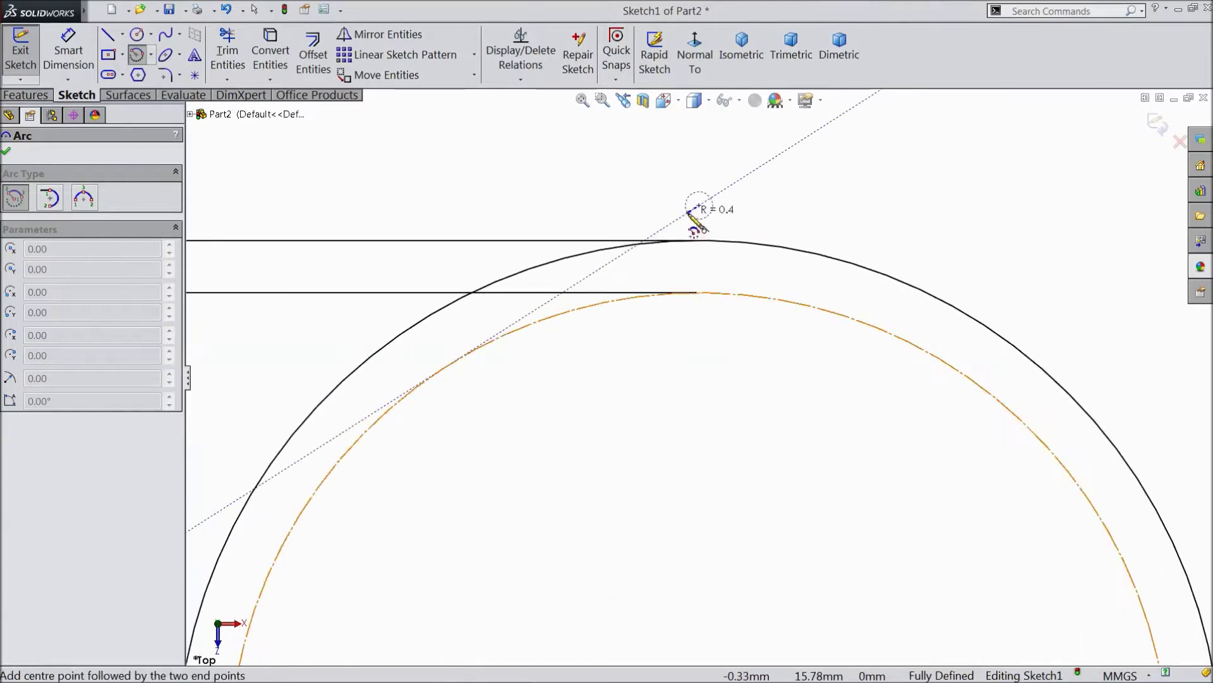
left_click(623, 229)
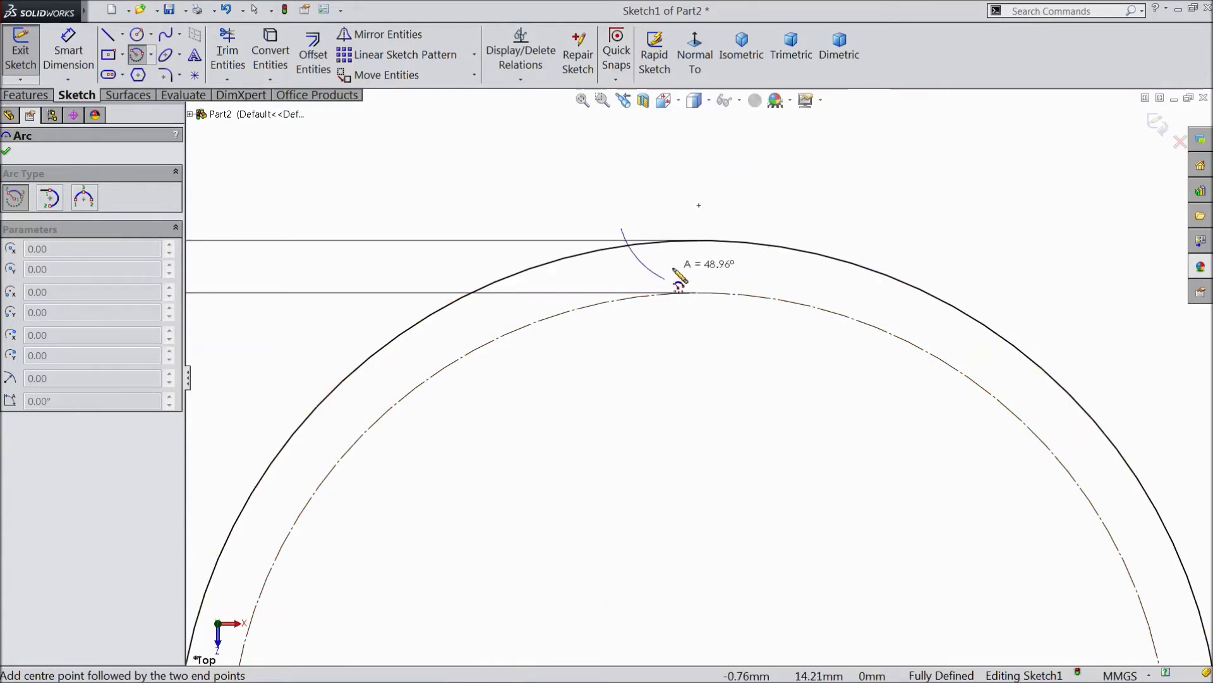
left_click(776, 252)
Exit the arc tool and select the small arc's right endpoint.
right_click(804, 121)
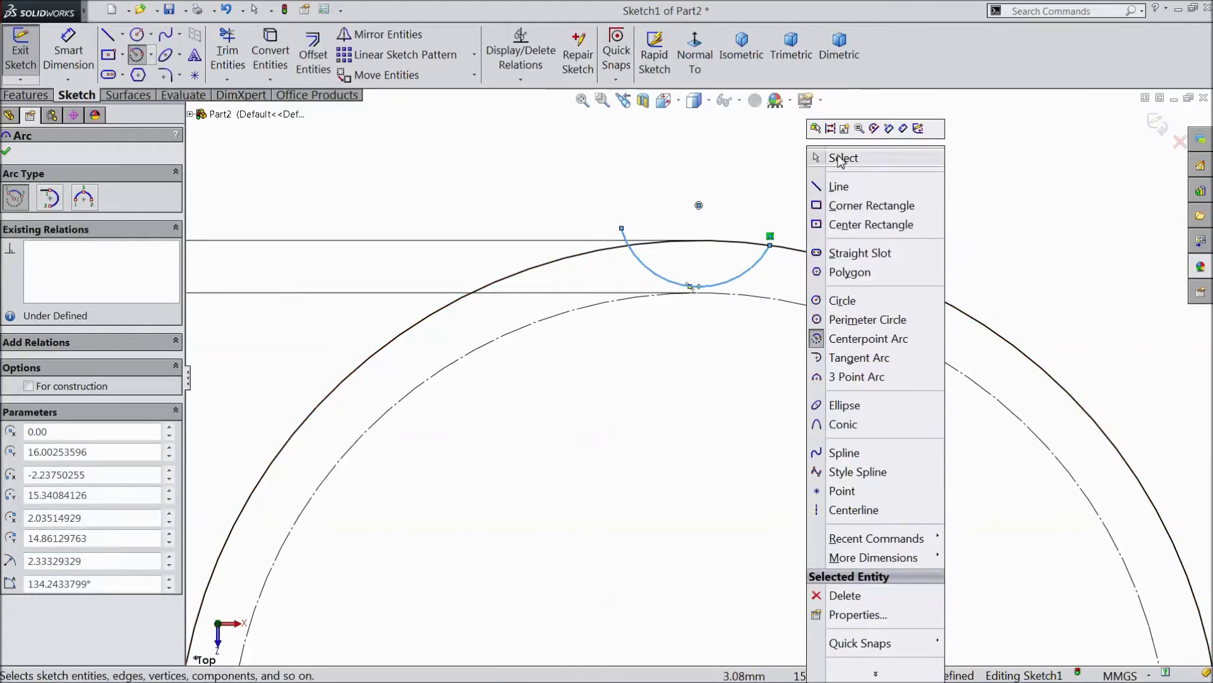
left_click(843, 155)
scroll(792, 201, "down", 3)
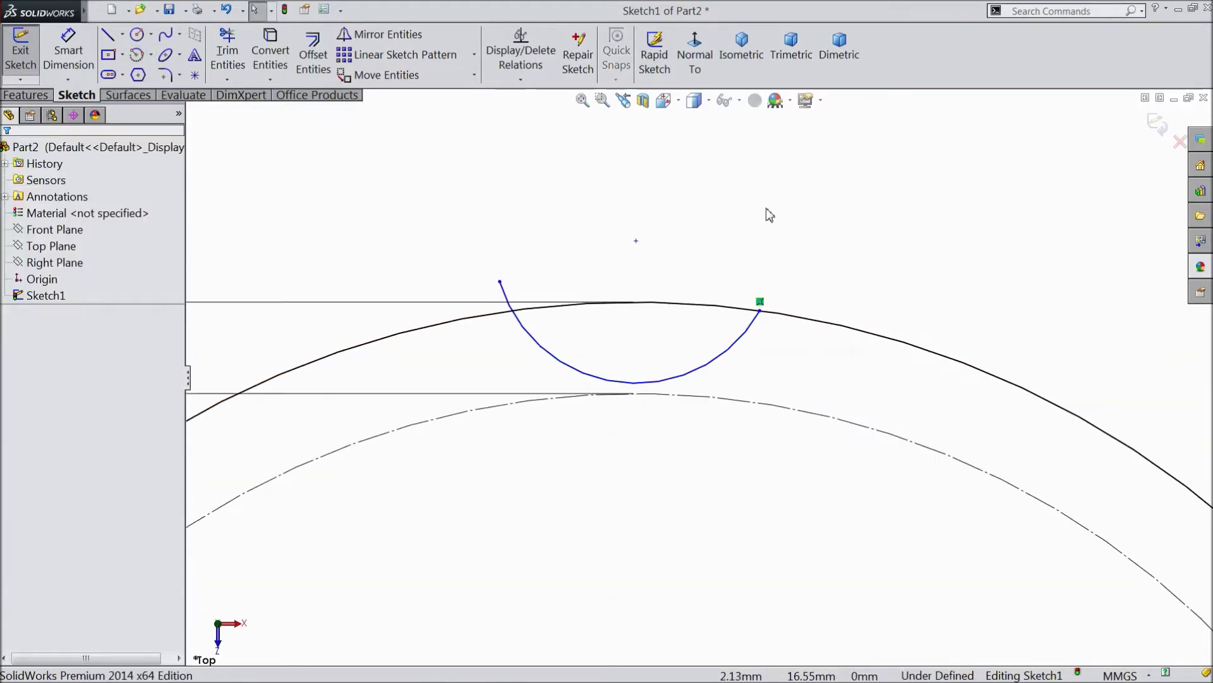
left_click(759, 310)
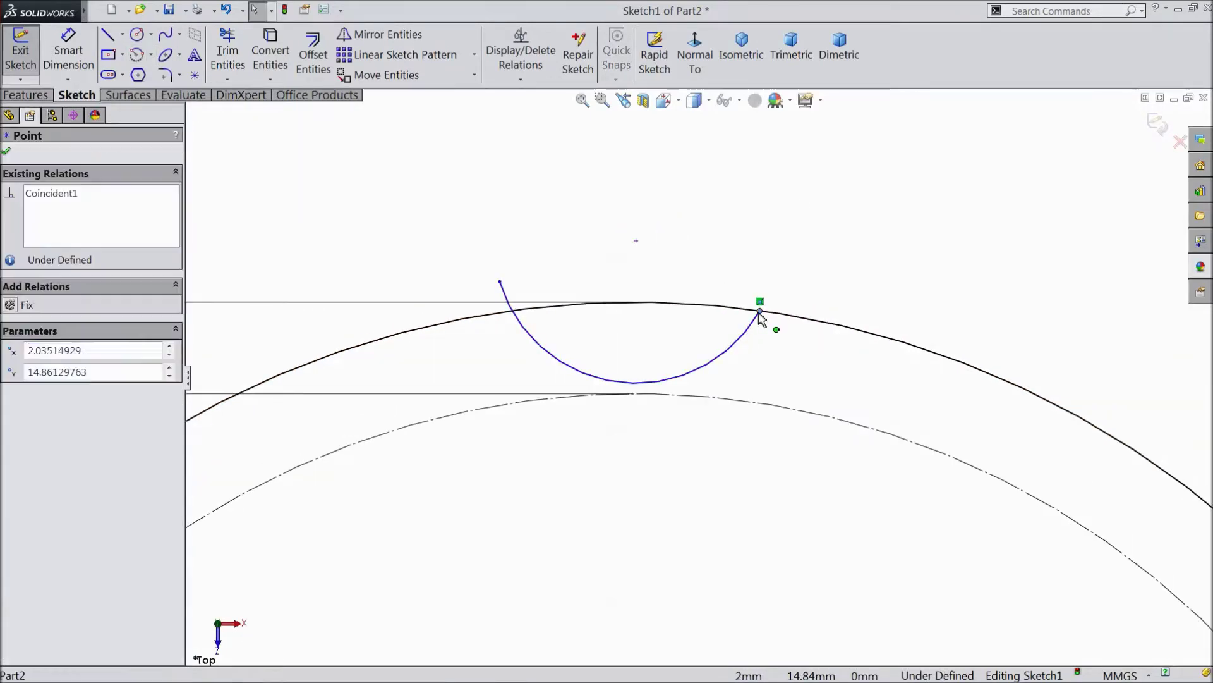
Constrain the small arc: endpoints horizontal, tangent to the construction circle, left endpoint on the outer circle.
left_click(500, 282, "ctrl")
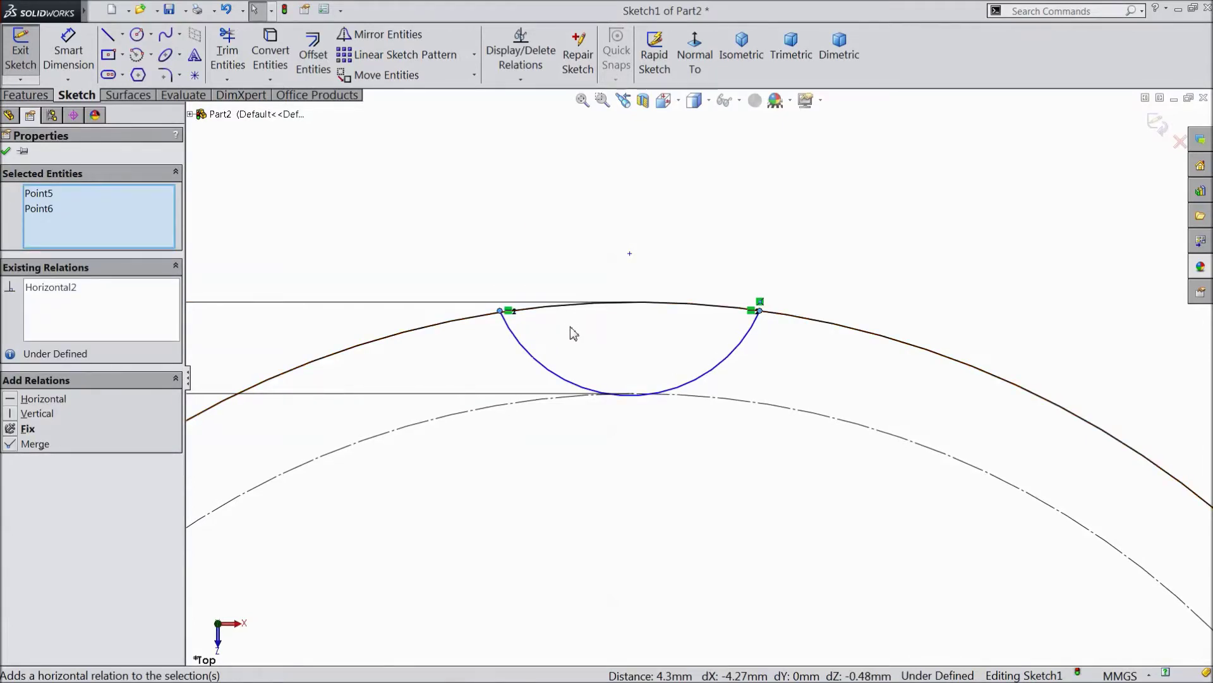
left_click(560, 379)
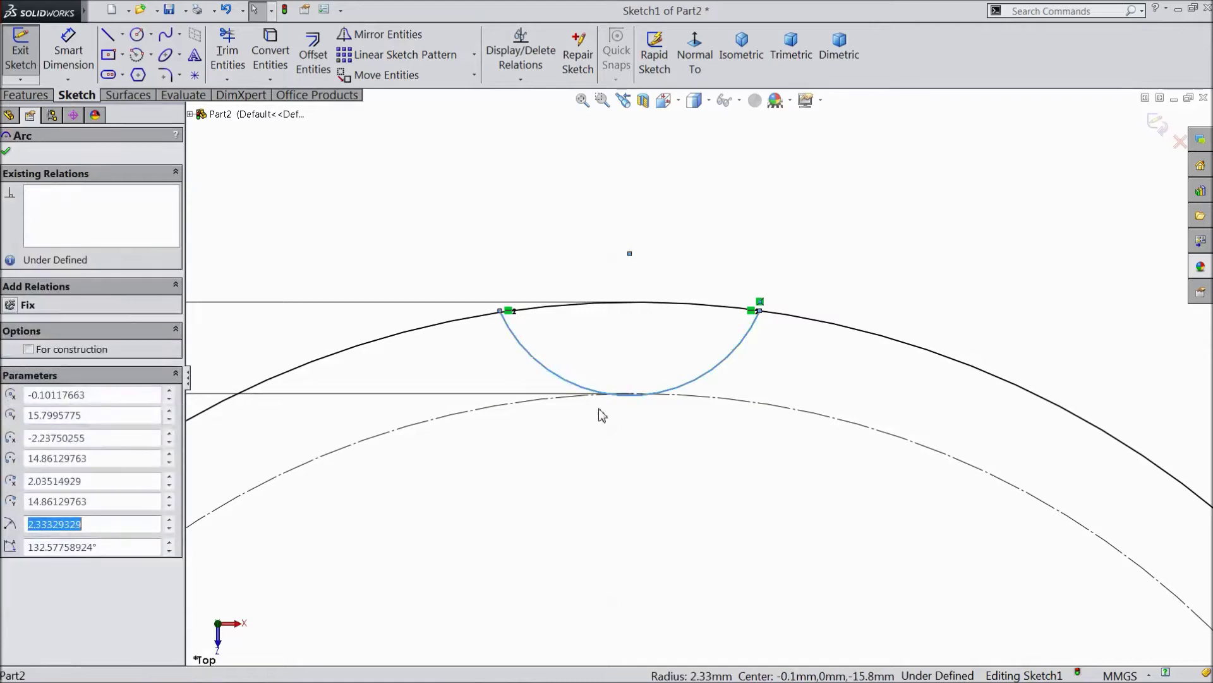
left_click(699, 400, "ctrl")
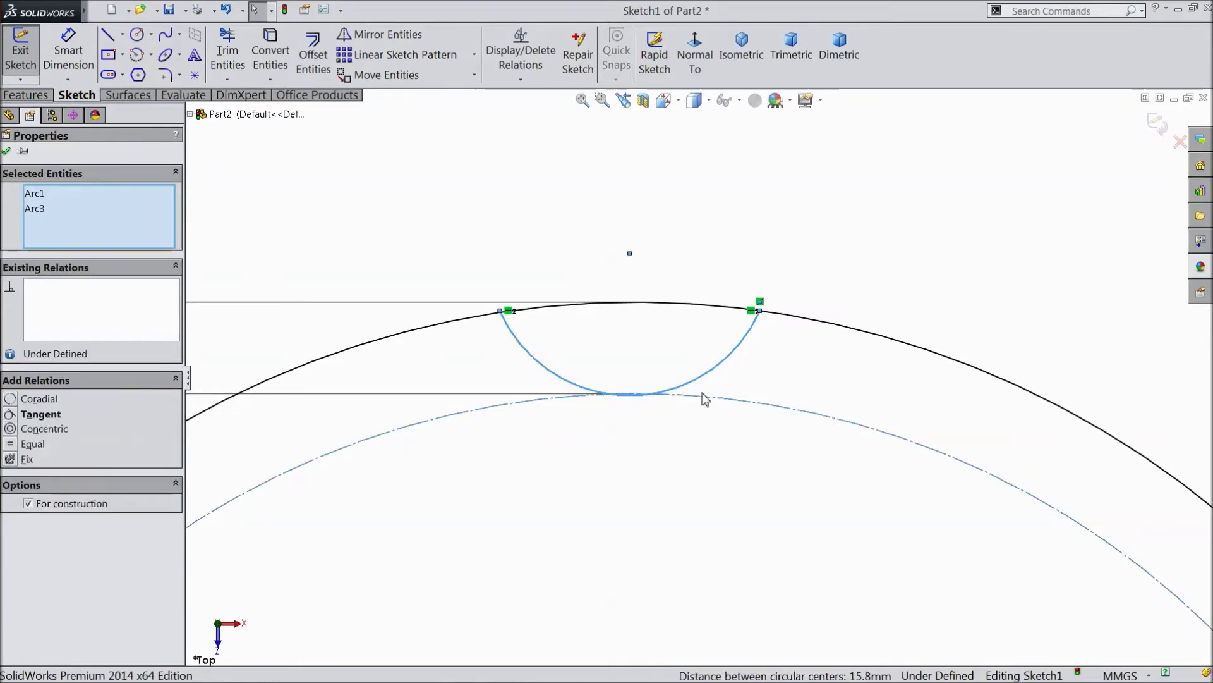
left_click(749, 354)
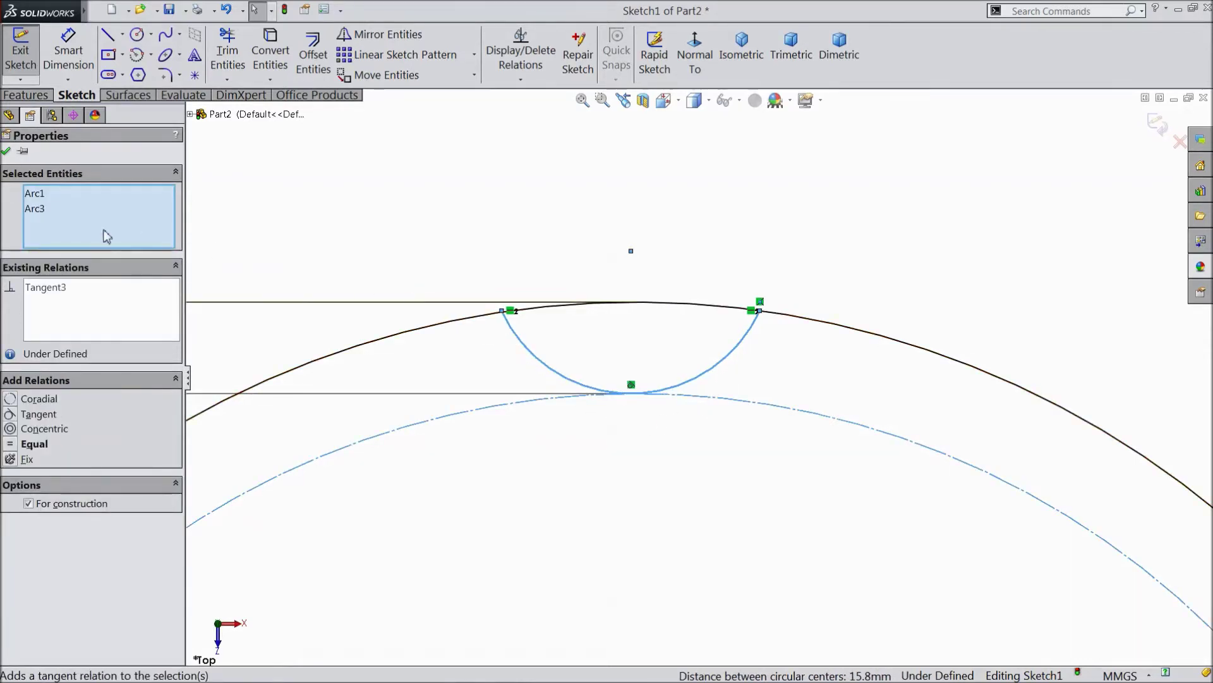
left_click(7, 152)
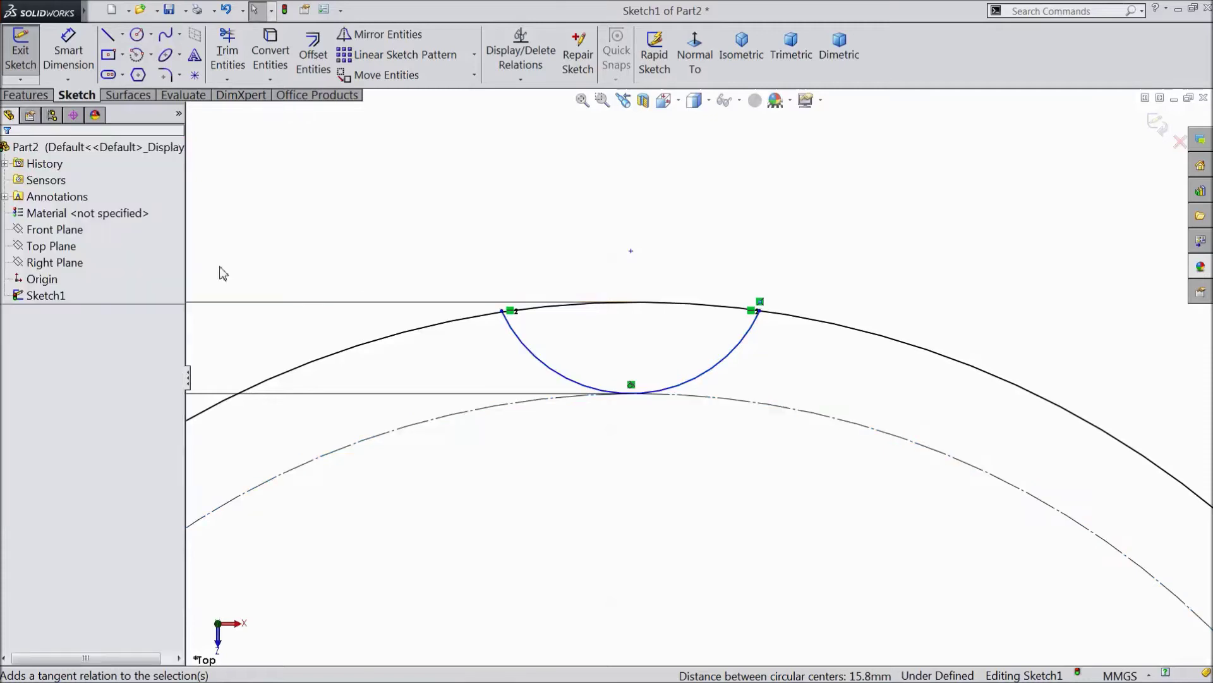
left_click(503, 311)
left_click(551, 309, "ctrl")
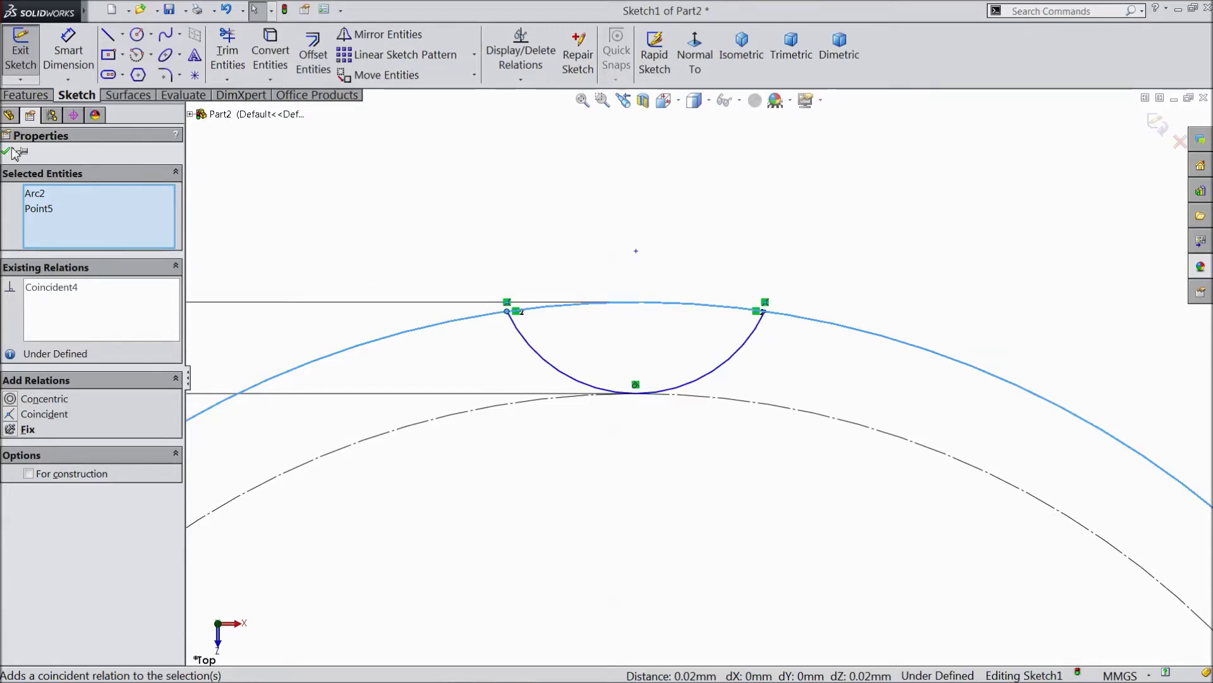
Dimension the distance between the small arc's two endpoints to 5.24 mm.
left_click(68, 51)
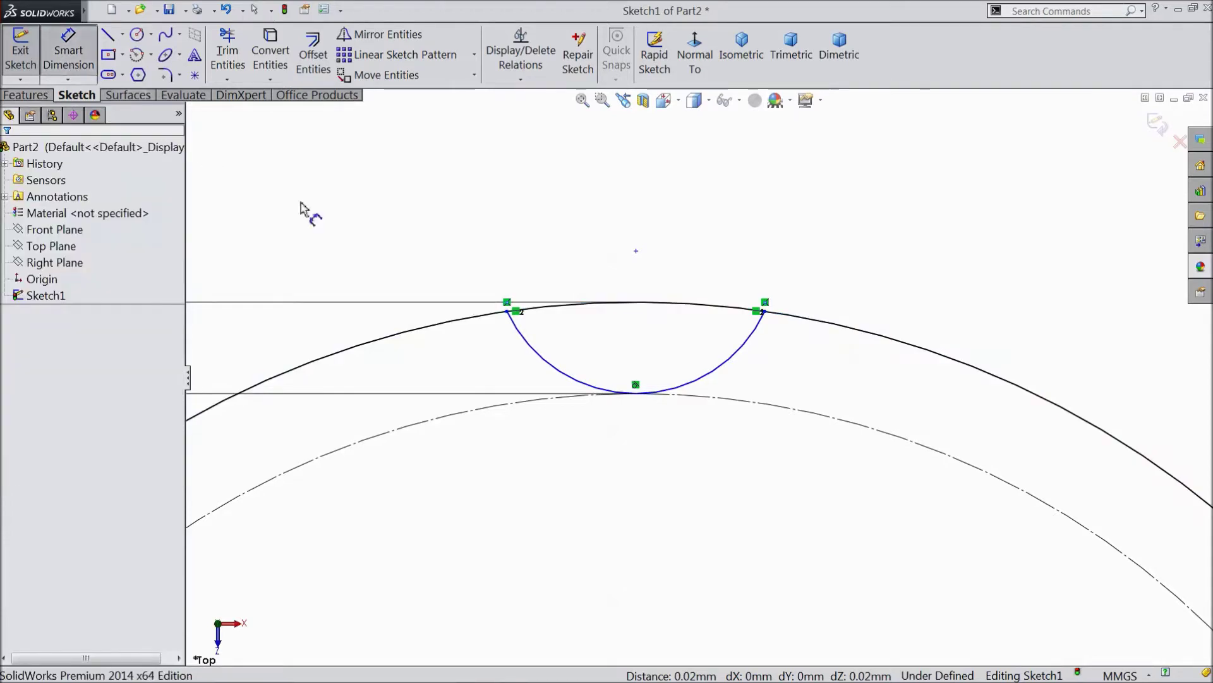
left_click(507, 311)
left_click(765, 312)
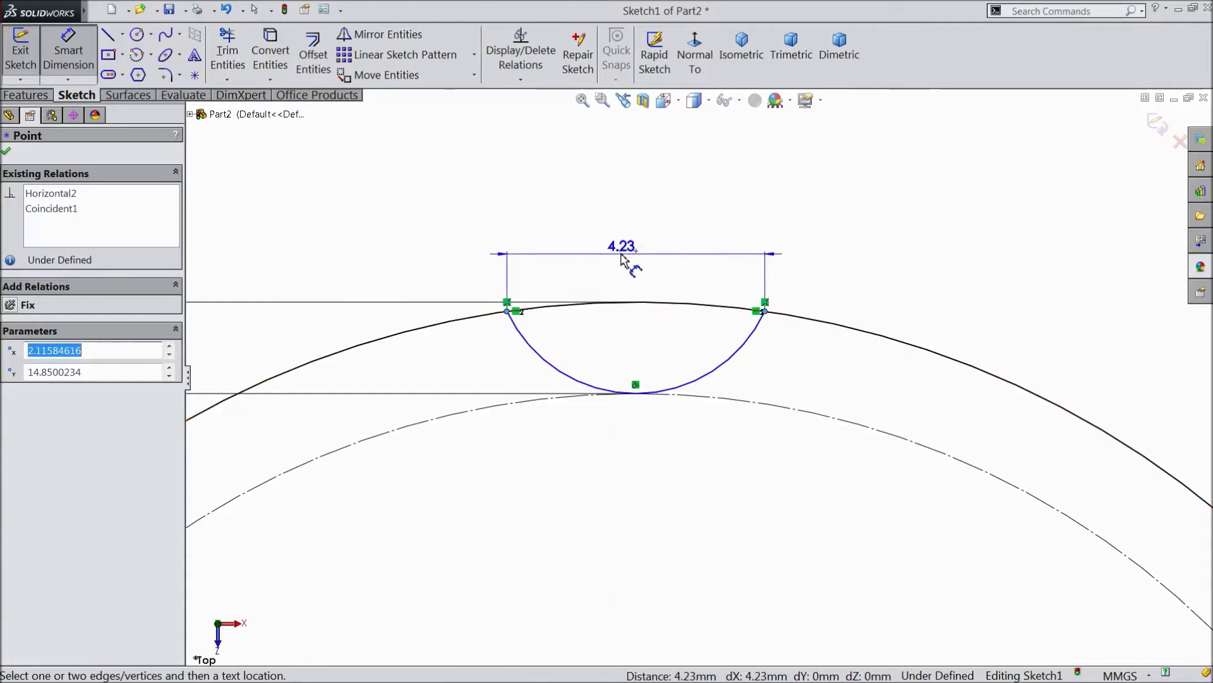
left_click(634, 232)
type("5.24")
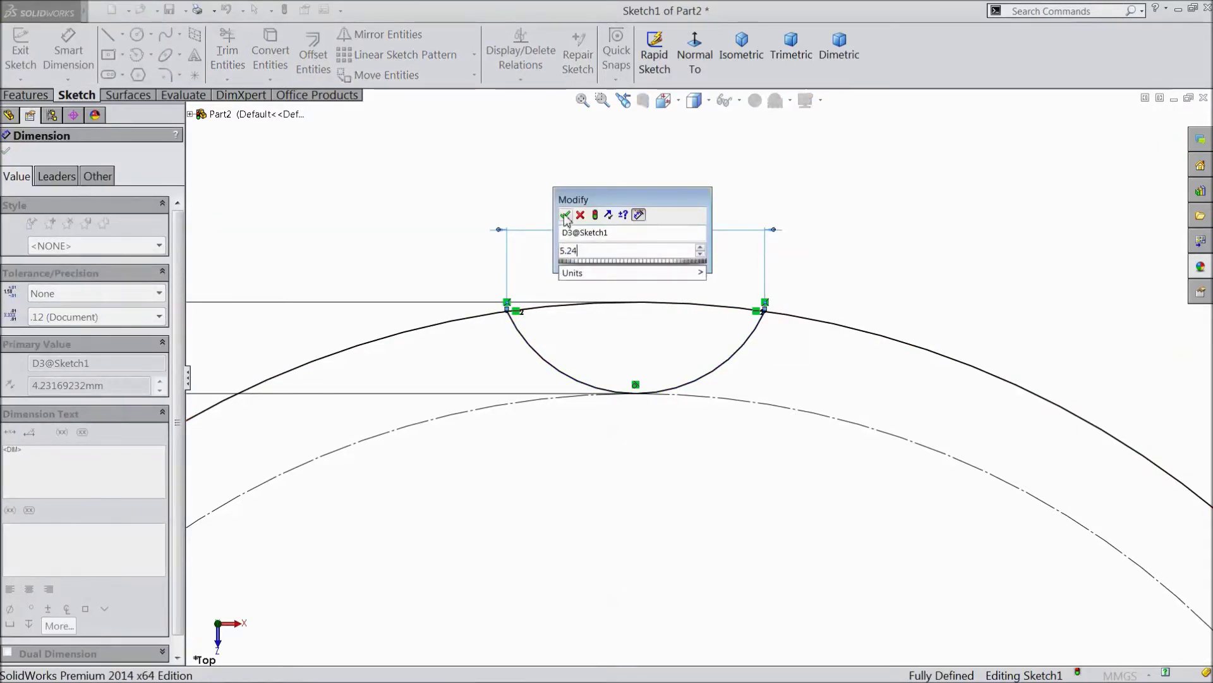
left_click(566, 215)
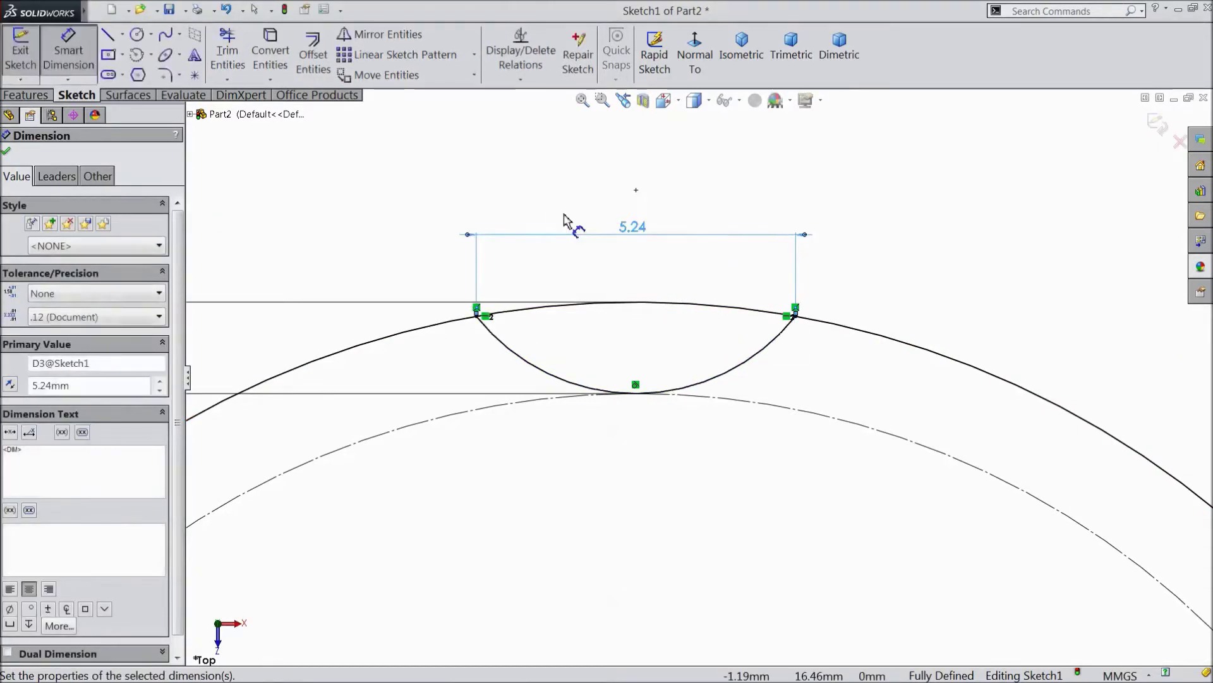
left_click(7, 152)
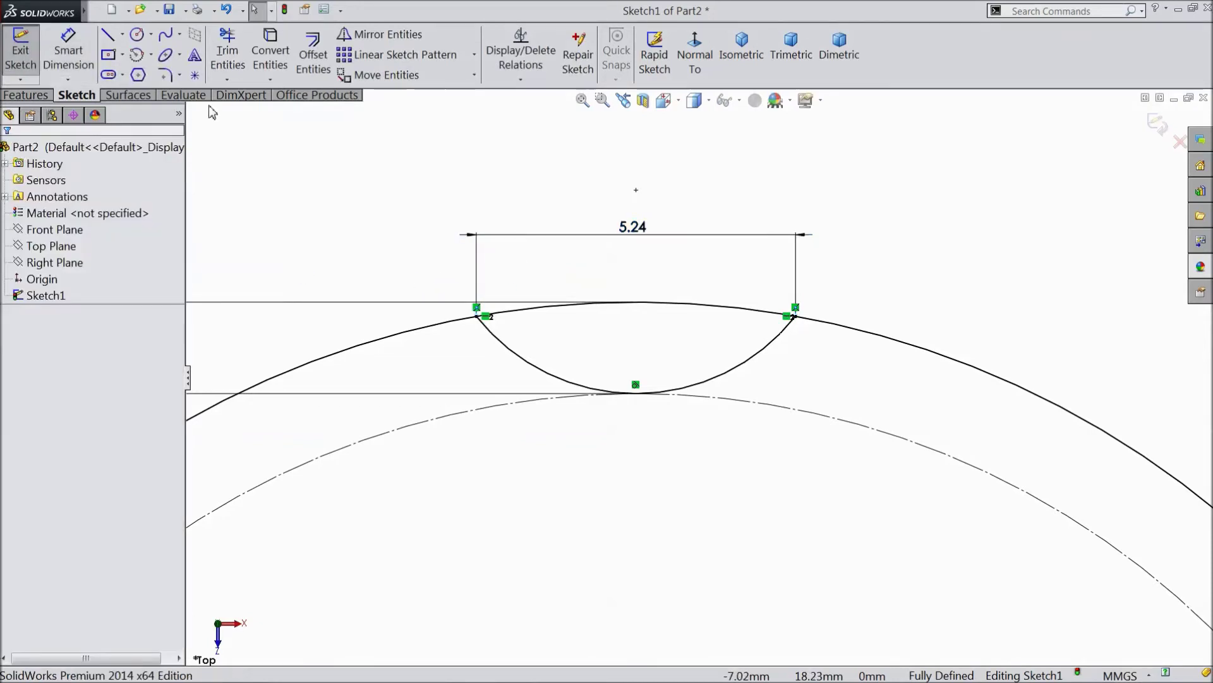
left_click(474, 55)
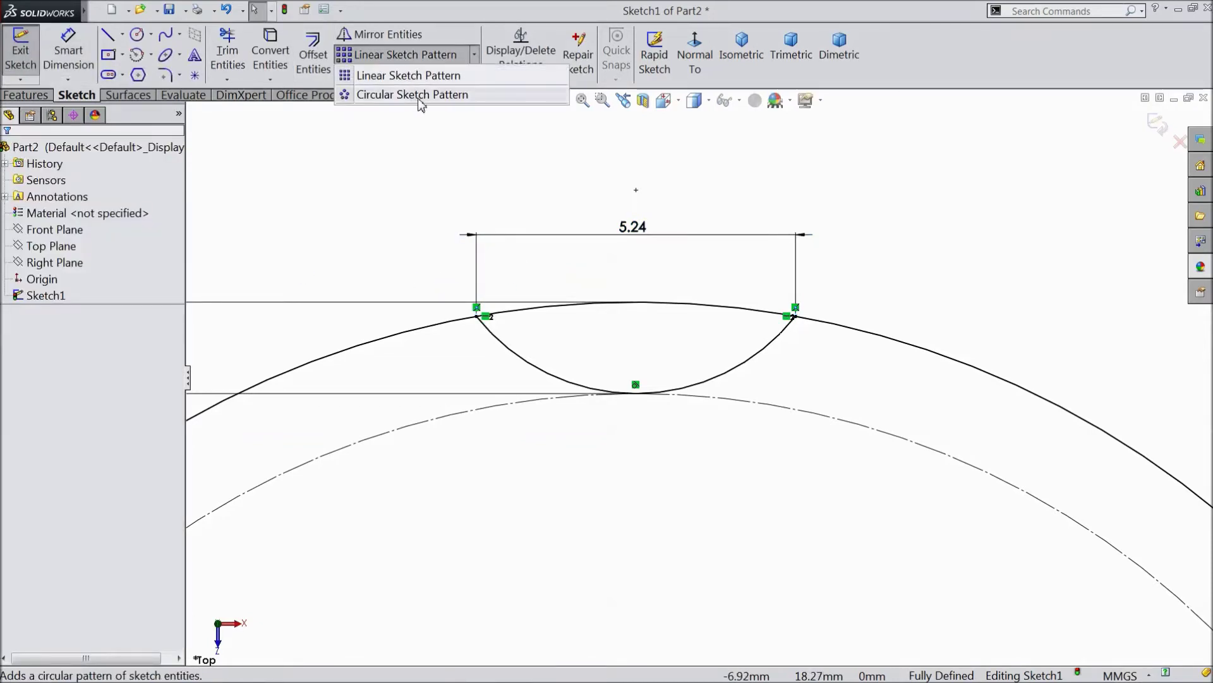
Circular-pattern only the small arc into 18 instances over 360° around the origin.
left_click(419, 96)
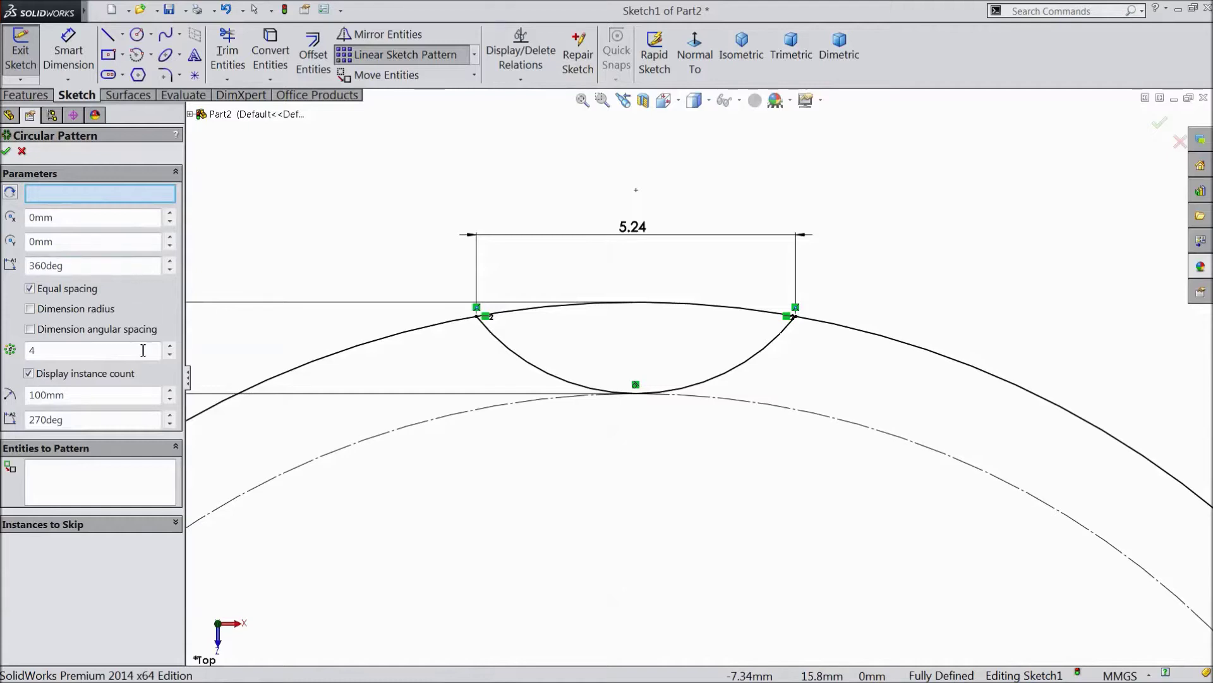
left_click(446, 327)
right_click(60, 480)
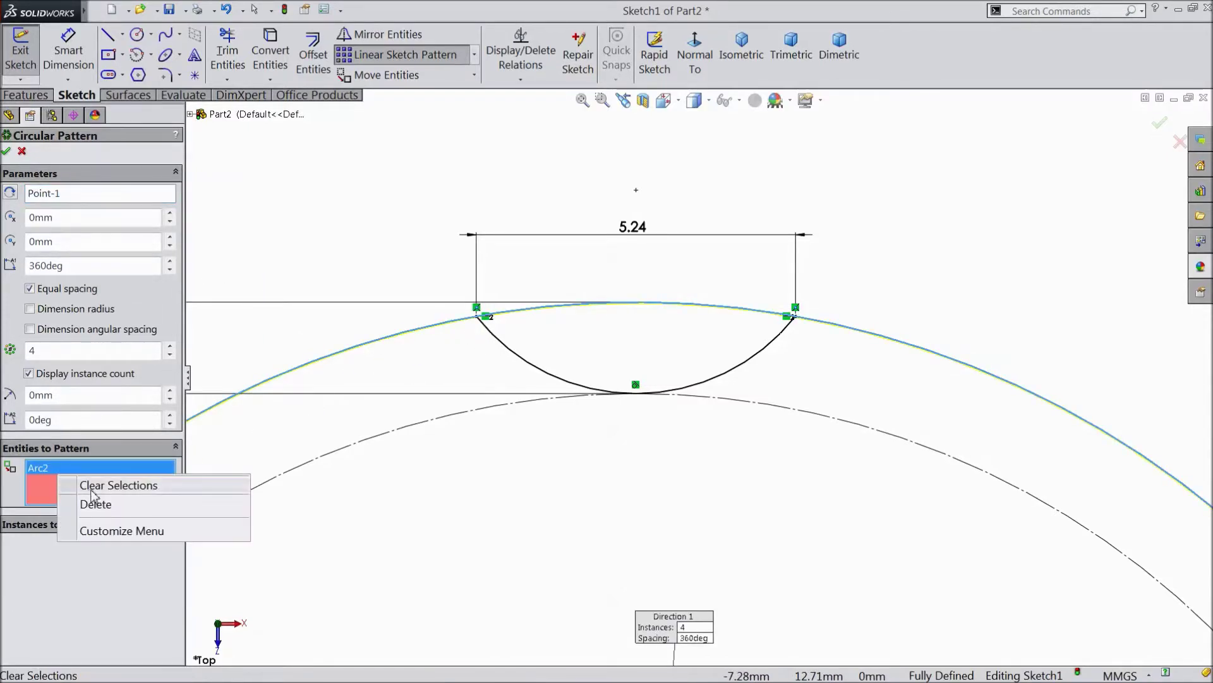
left_click(95, 484)
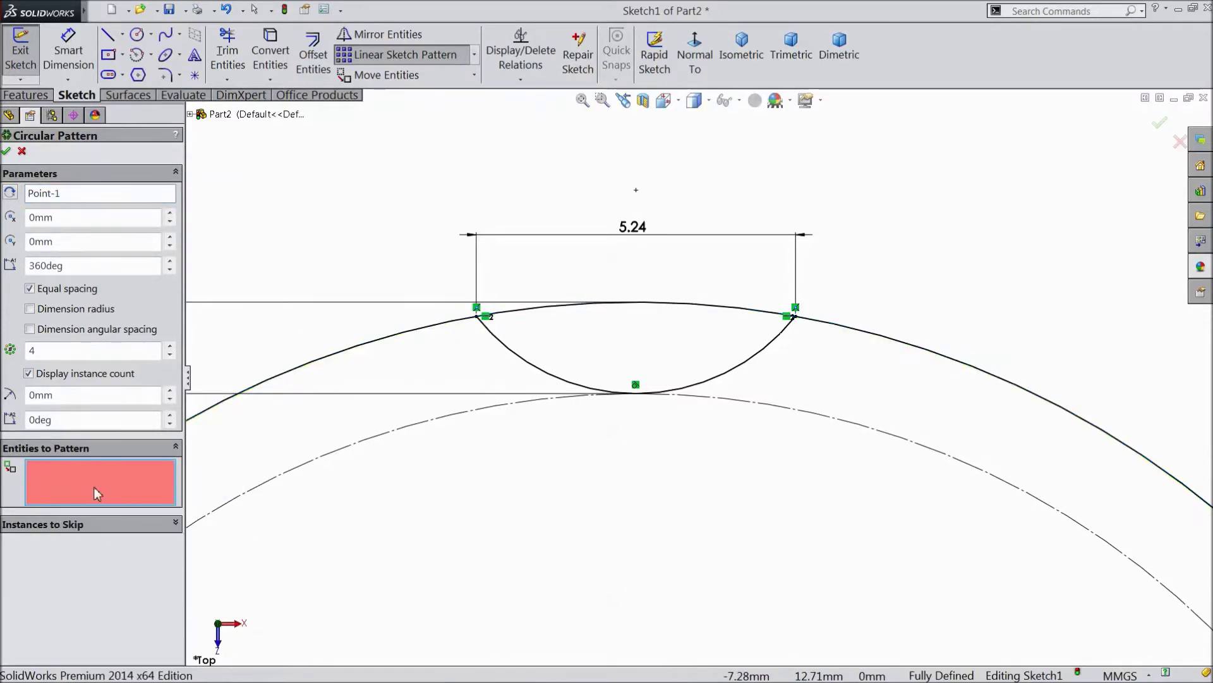
left_click(520, 363)
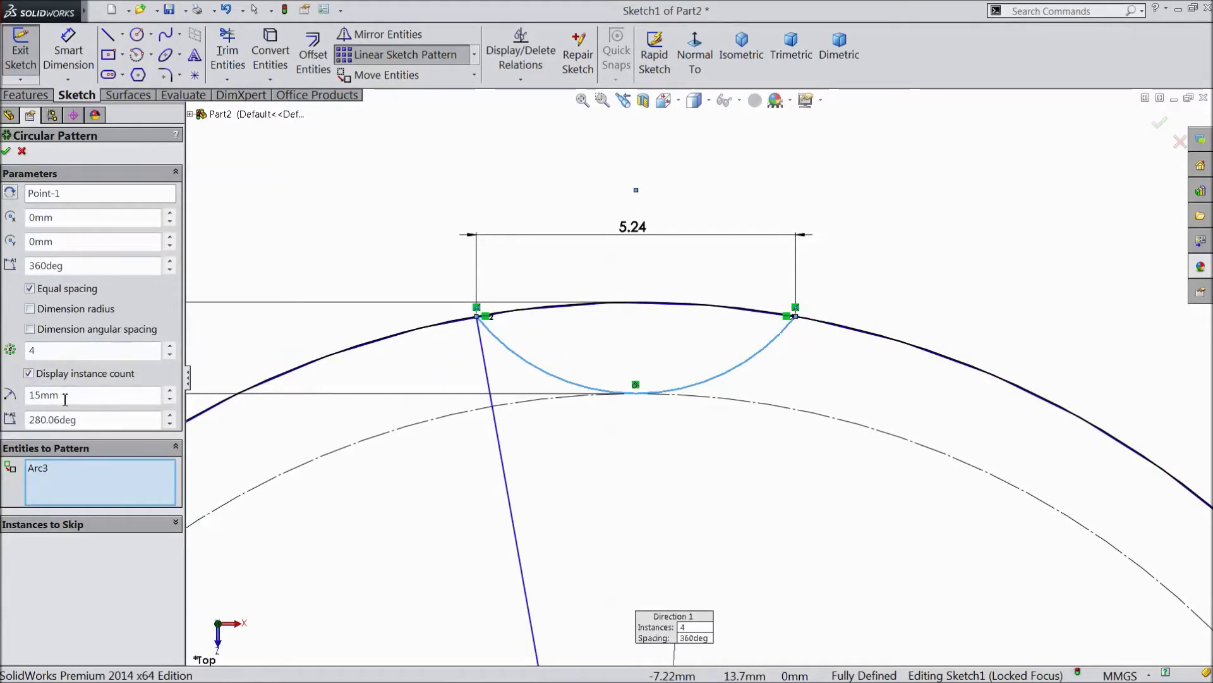
left_click(29, 351)
type("18")
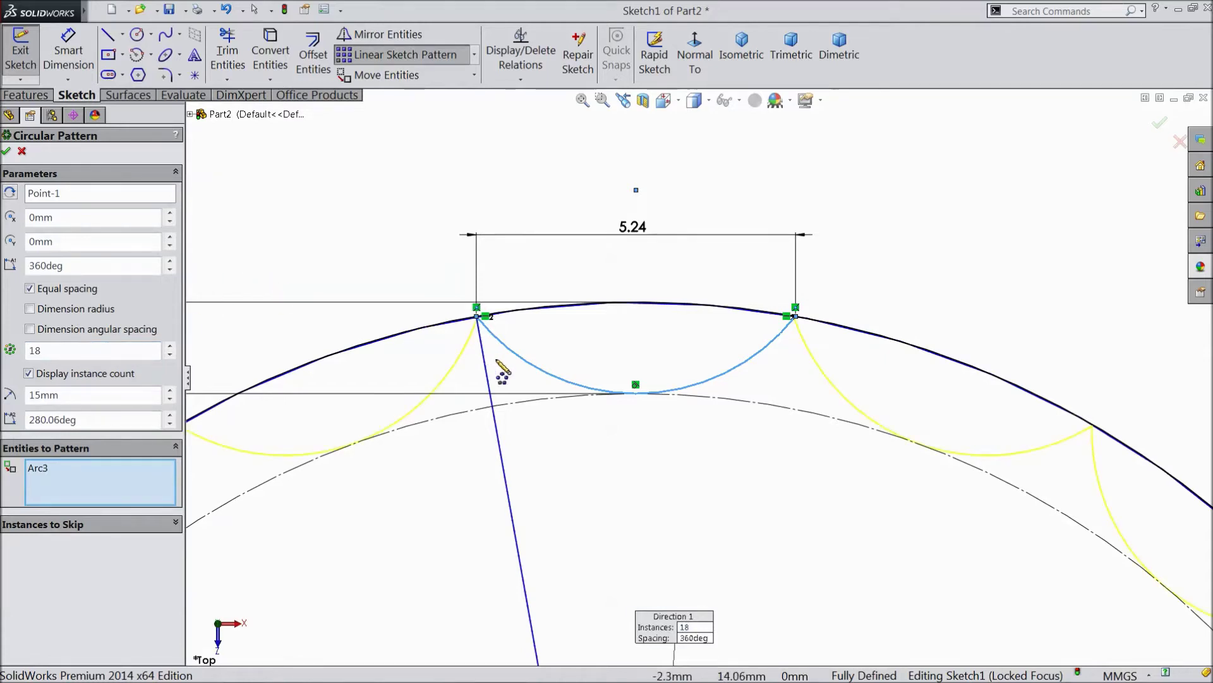
scroll(515, 360, "up", 5)
scroll(710, 495, "down", 5)
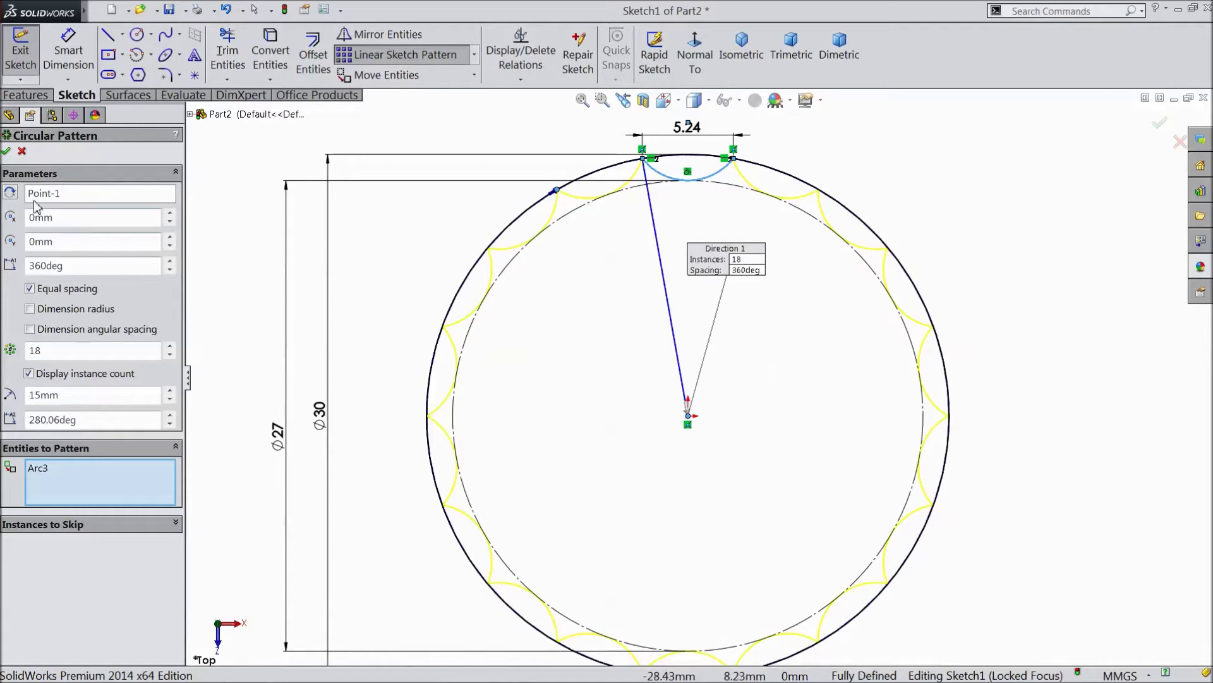
left_click(7, 151)
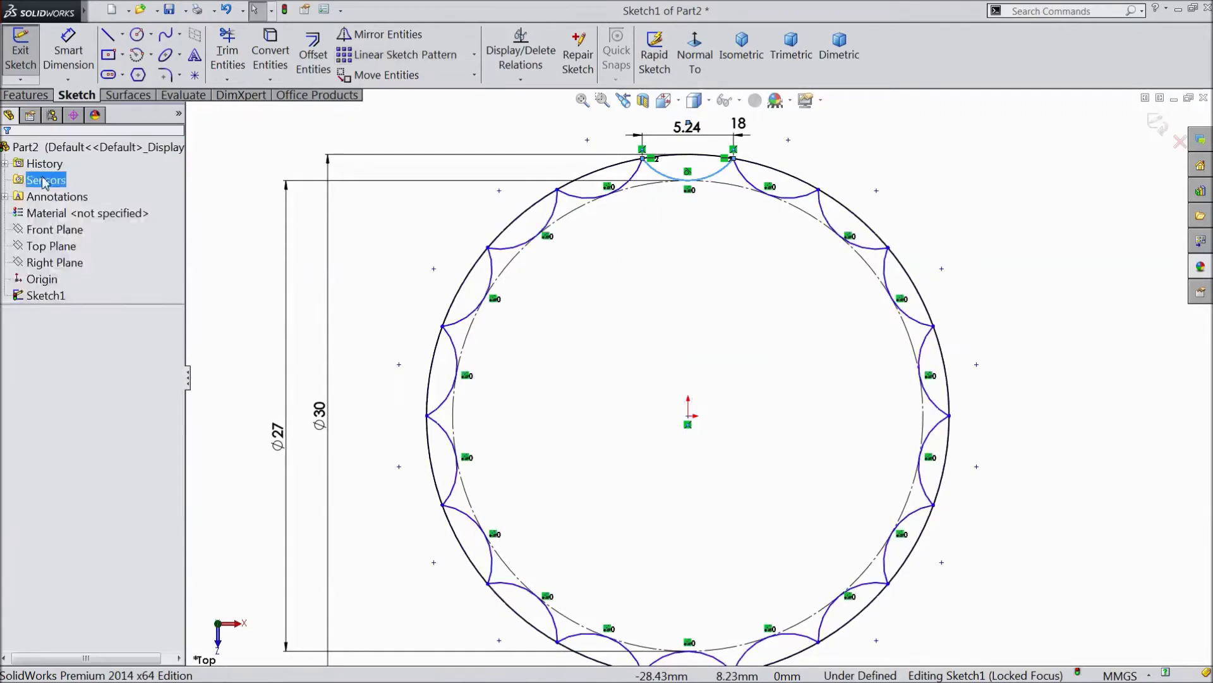
Extrude the inner scalloped region as a Blind 0.1 mm boss.
left_click(25, 95)
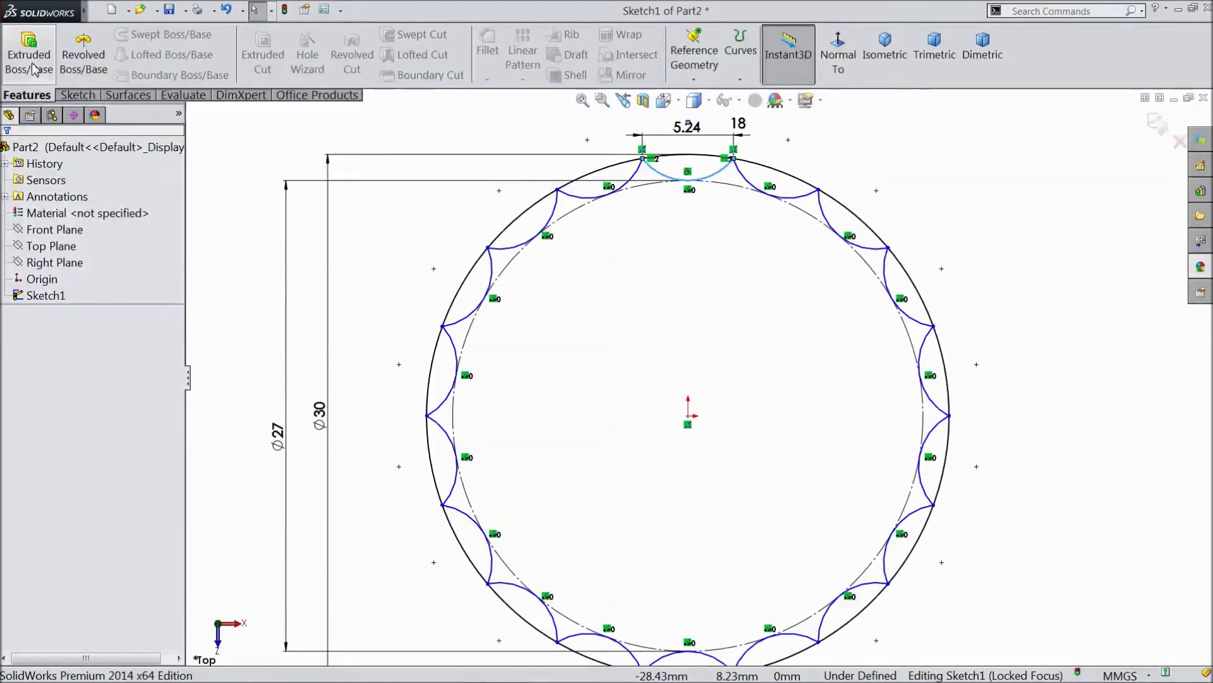
left_click(29, 56)
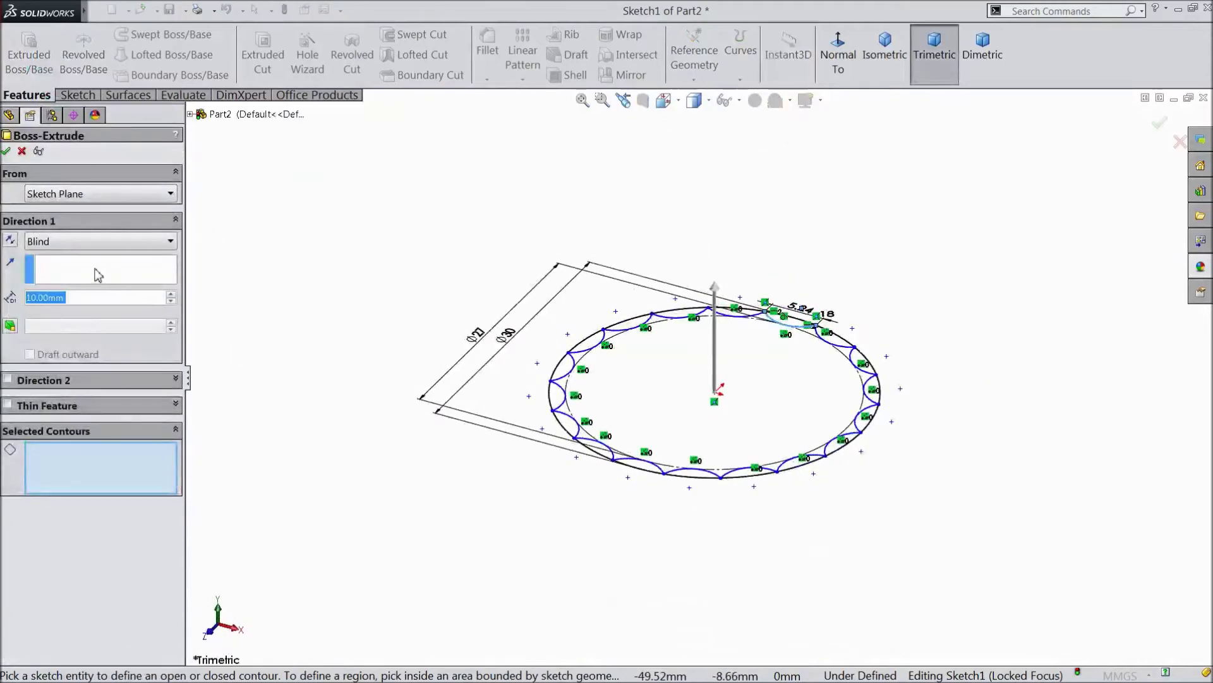
type("0.")
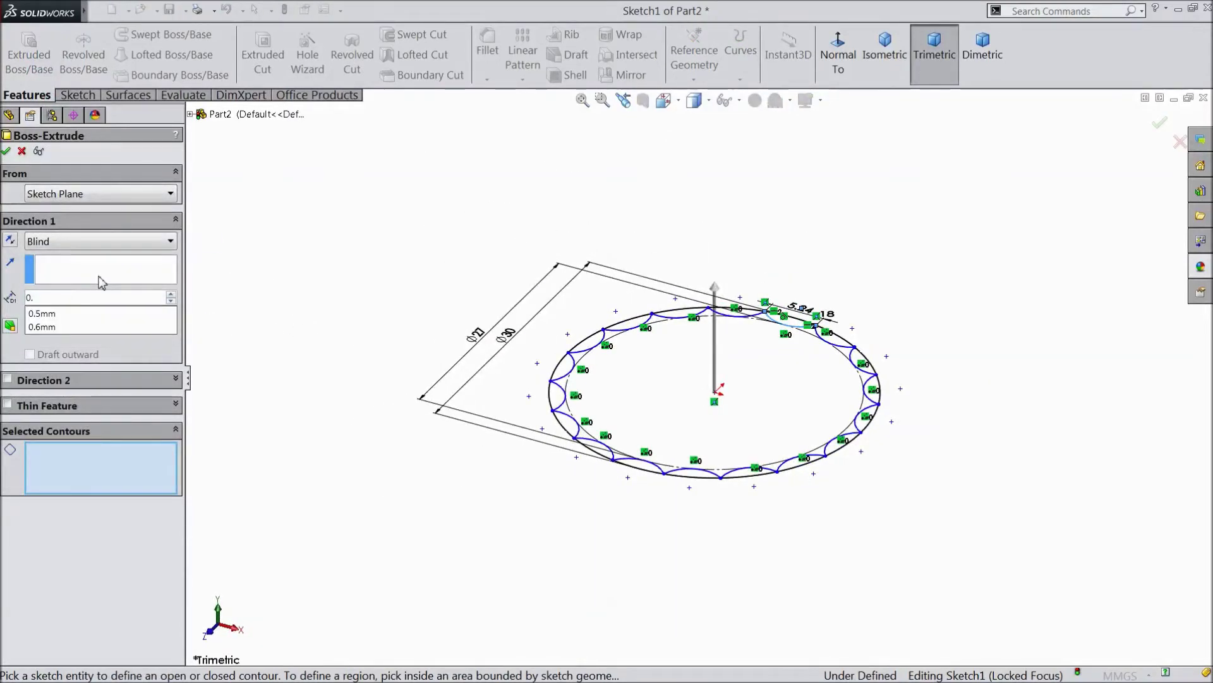
type("1")
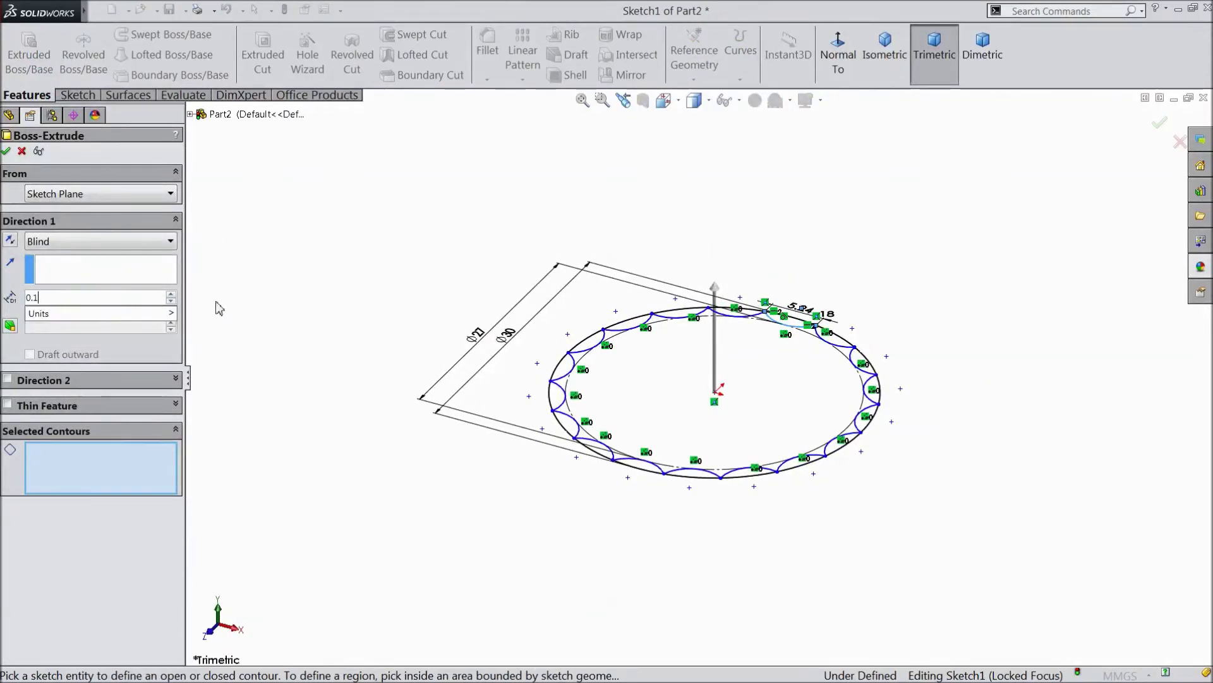
left_click(666, 373)
scroll(781, 378, "down", 3)
scroll(754, 362, "down", 2)
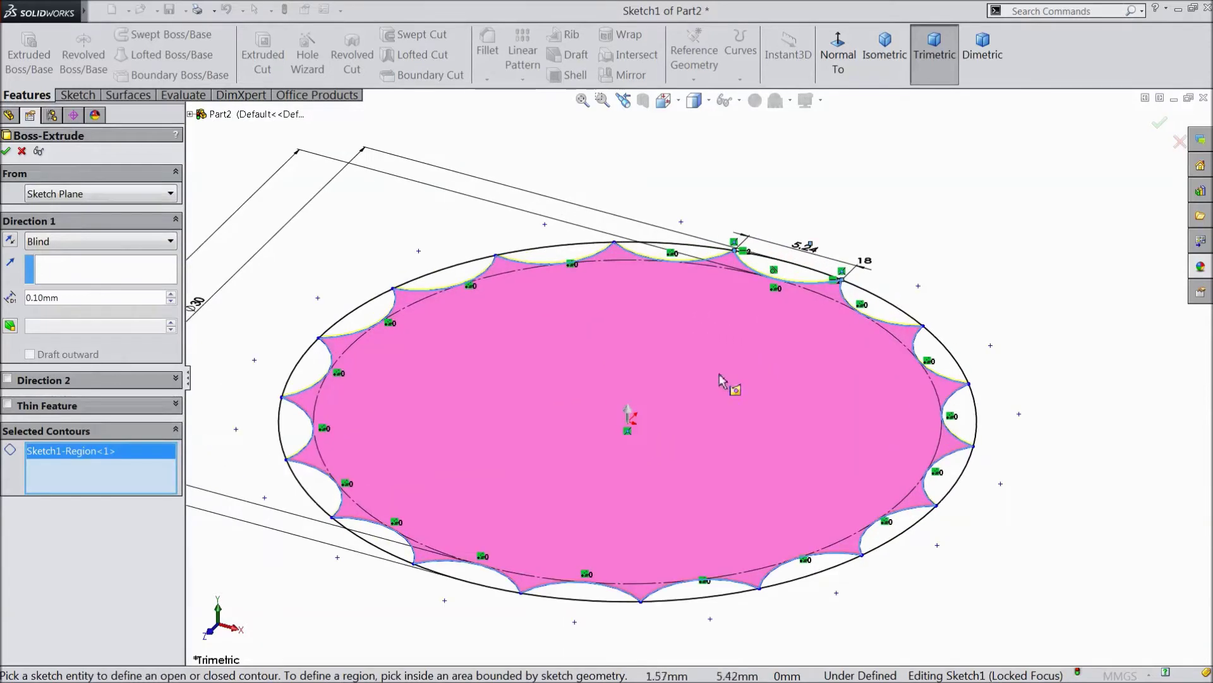
left_click(6, 152)
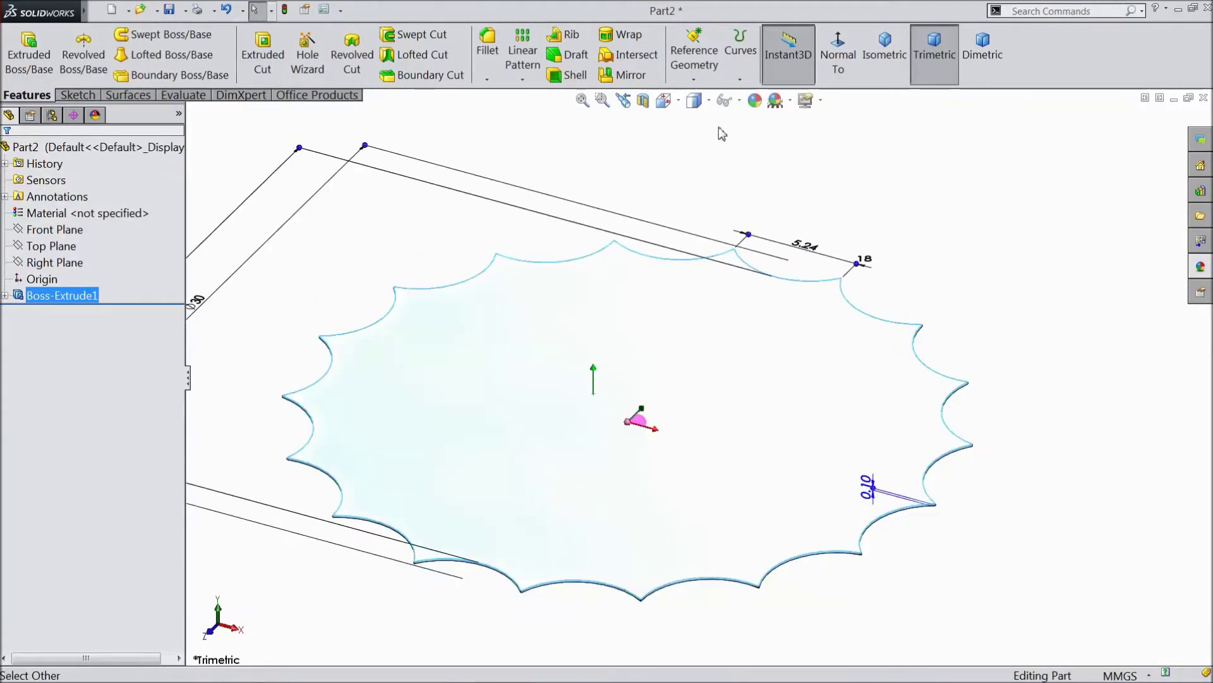
Create reference plane Plane1 offset 9 mm from the plate's face.
left_click(694, 74)
left_click(705, 96)
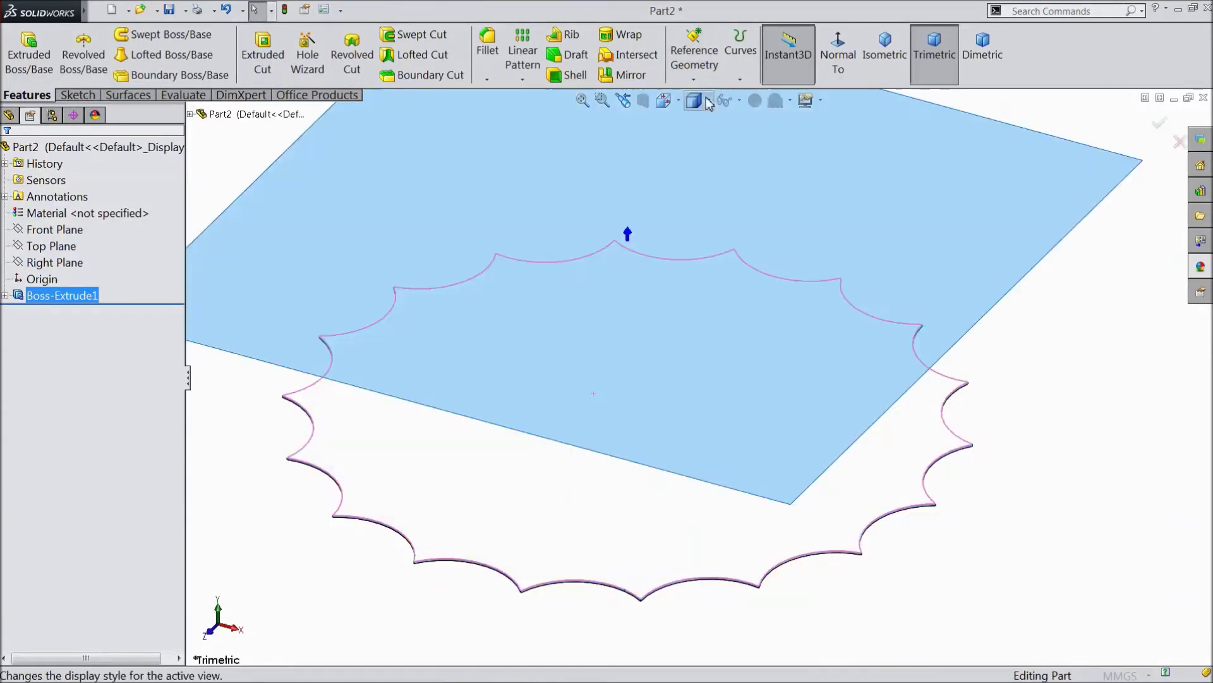
middle_click_drag(392, 482, 419, 442)
scroll(697, 291, "down", 2)
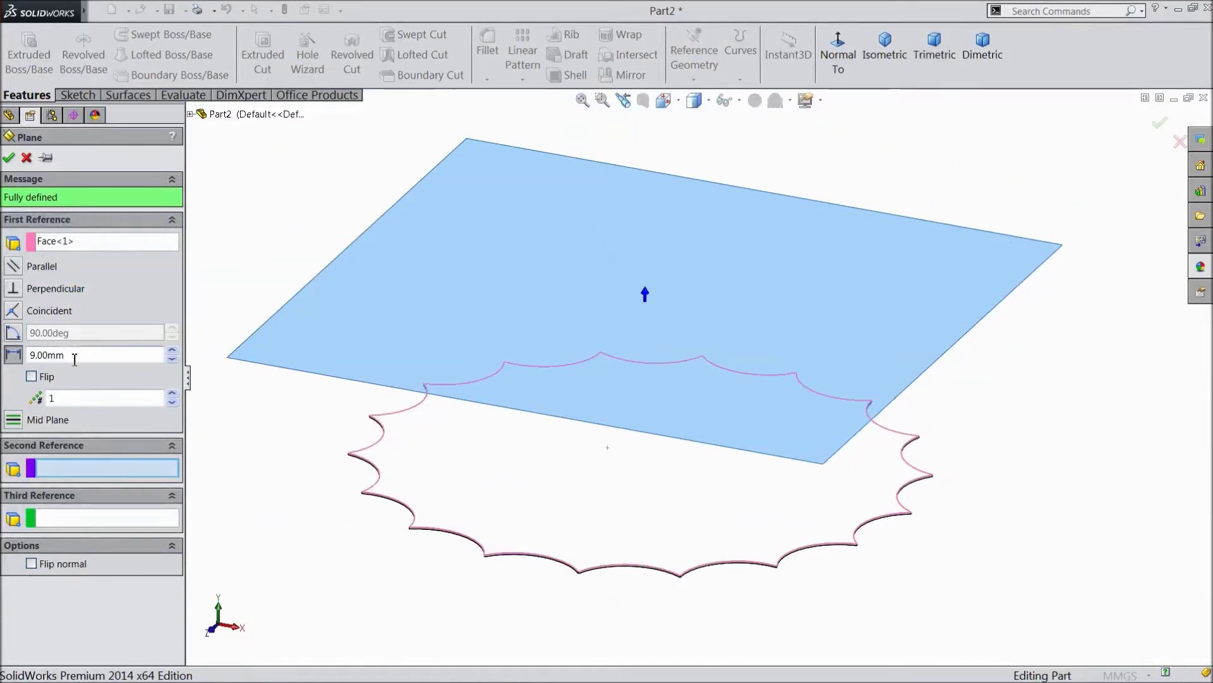
left_click(9, 159)
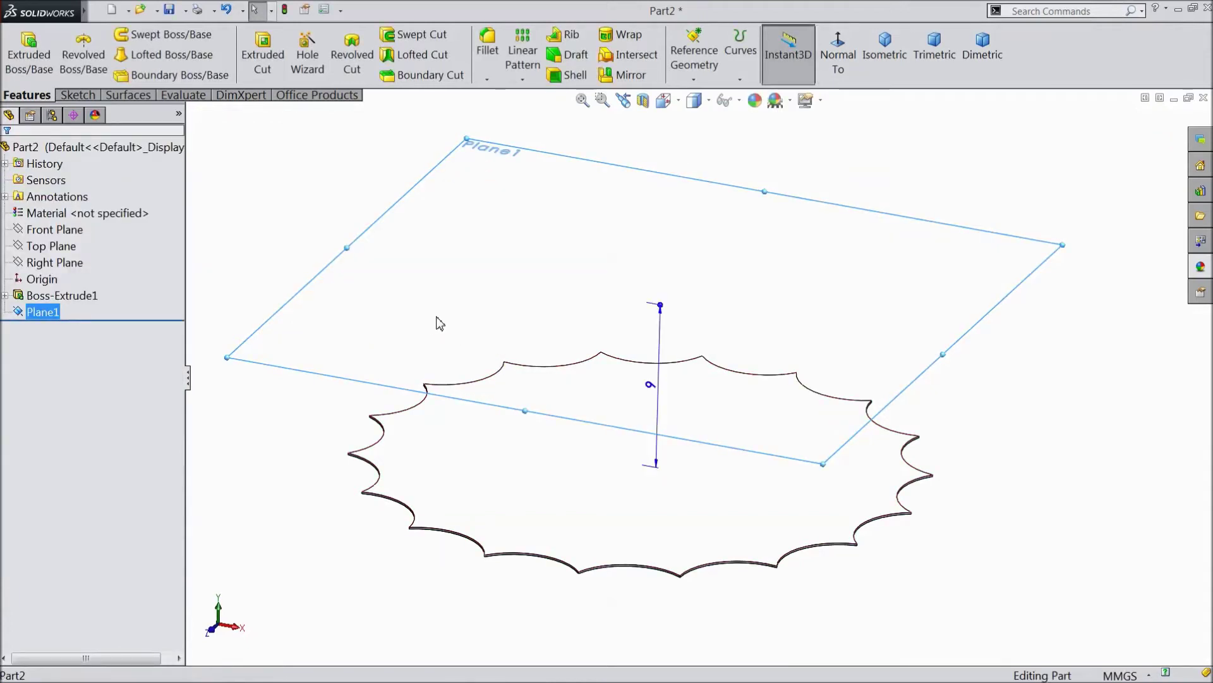
On Plane1, sketch a 13.50 mm-radius circle at the origin, close the sketch, and tilt the view.
left_click(477, 283)
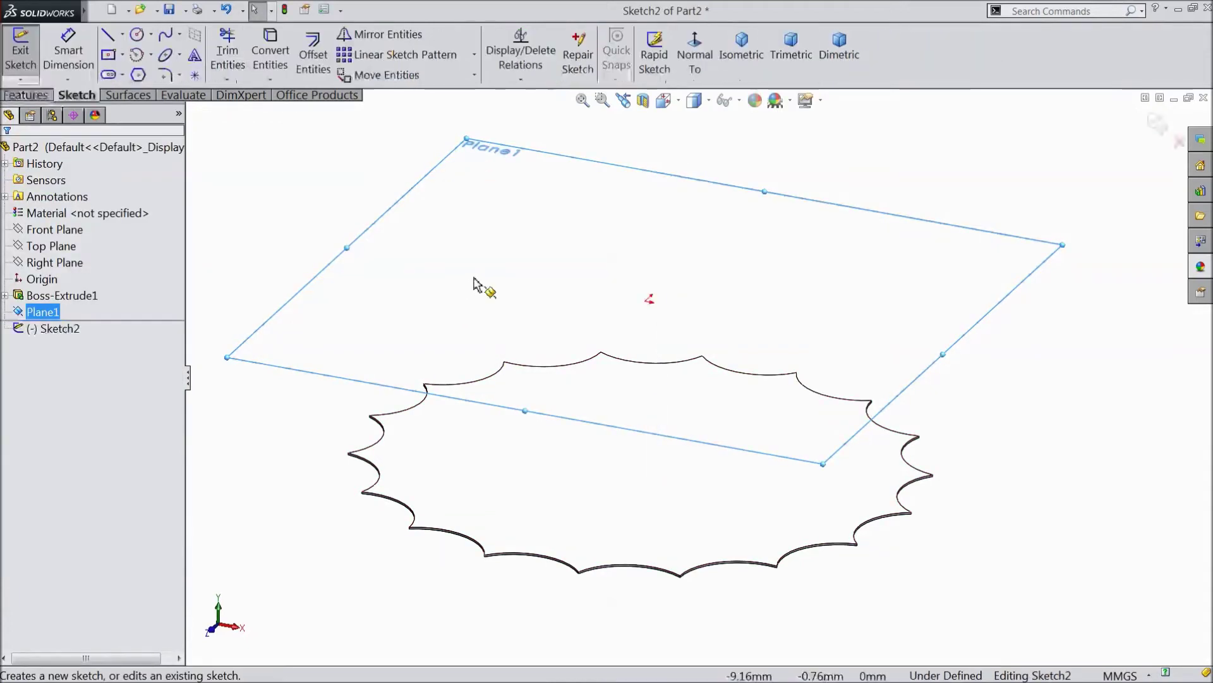
left_click(694, 57)
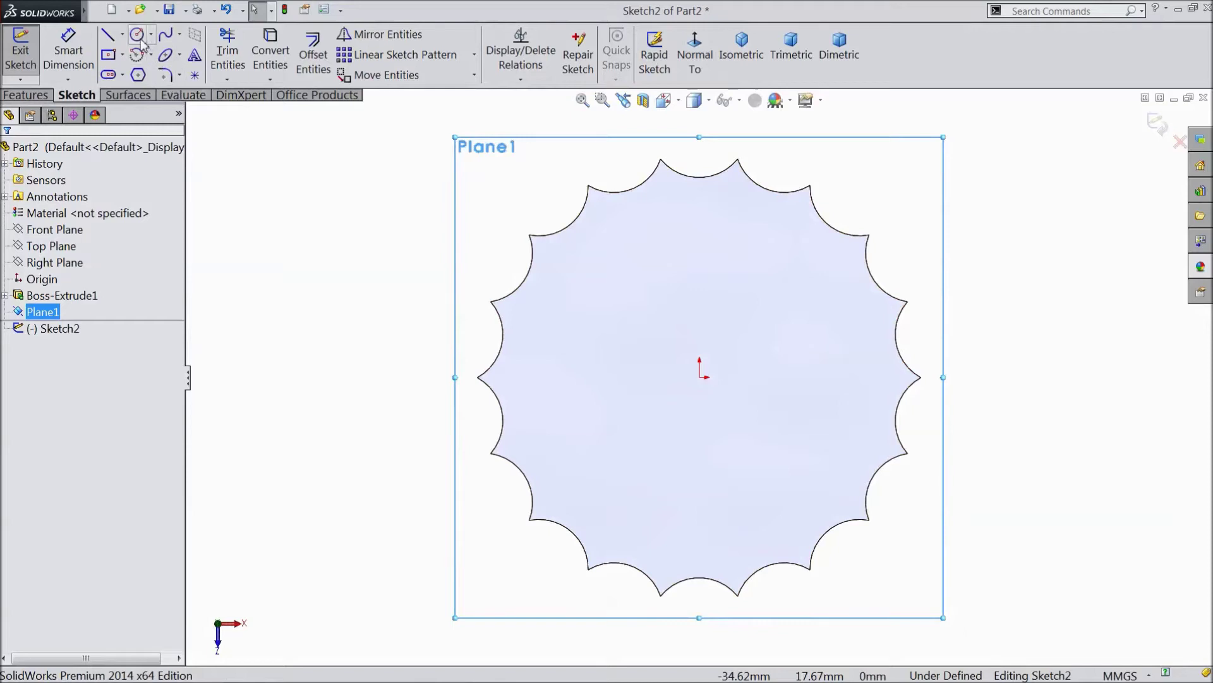
left_click(137, 35)
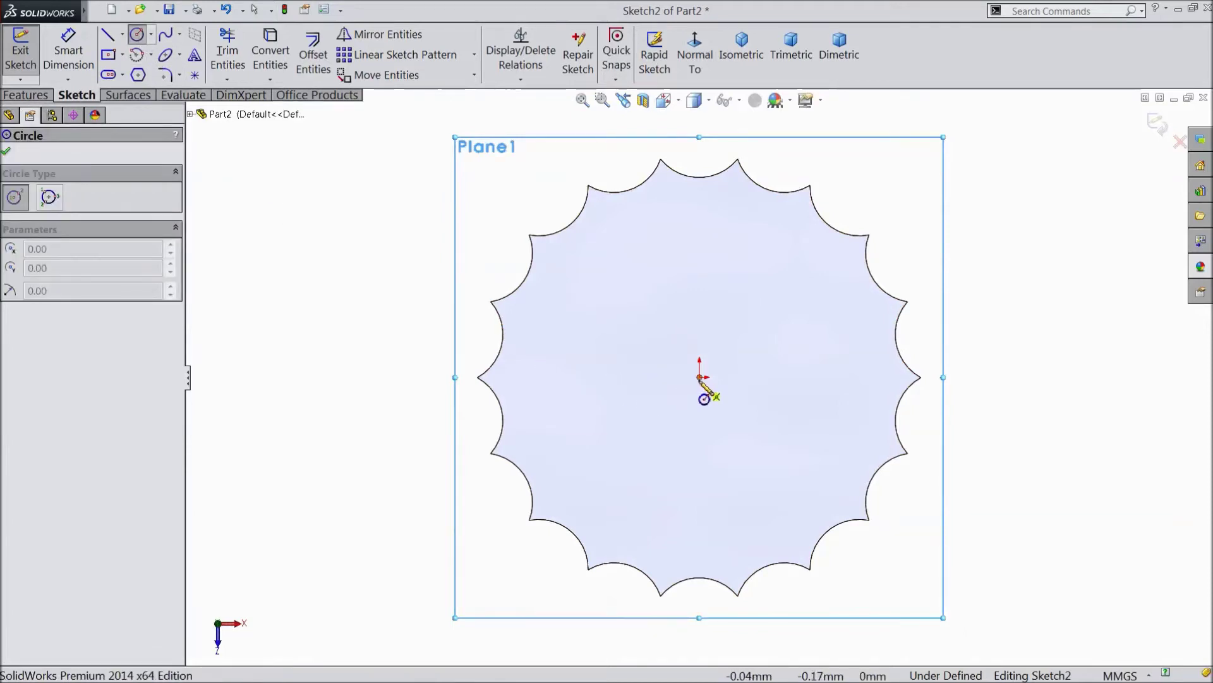
left_click(700, 377)
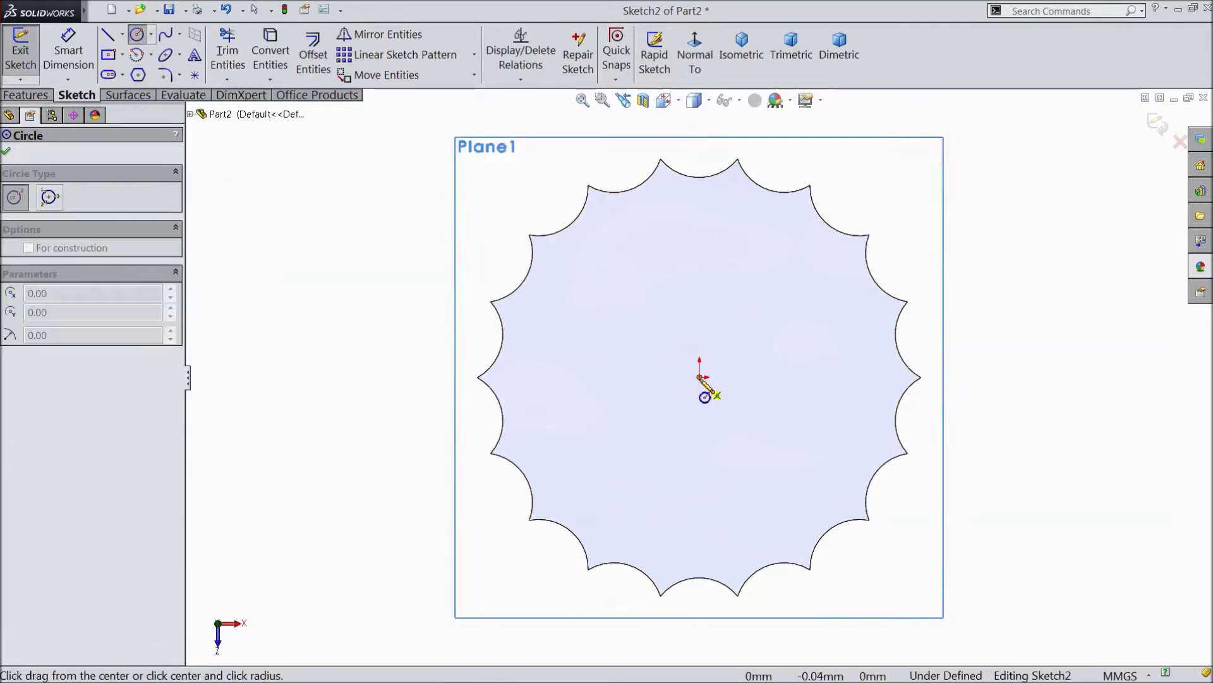
left_click(573, 227)
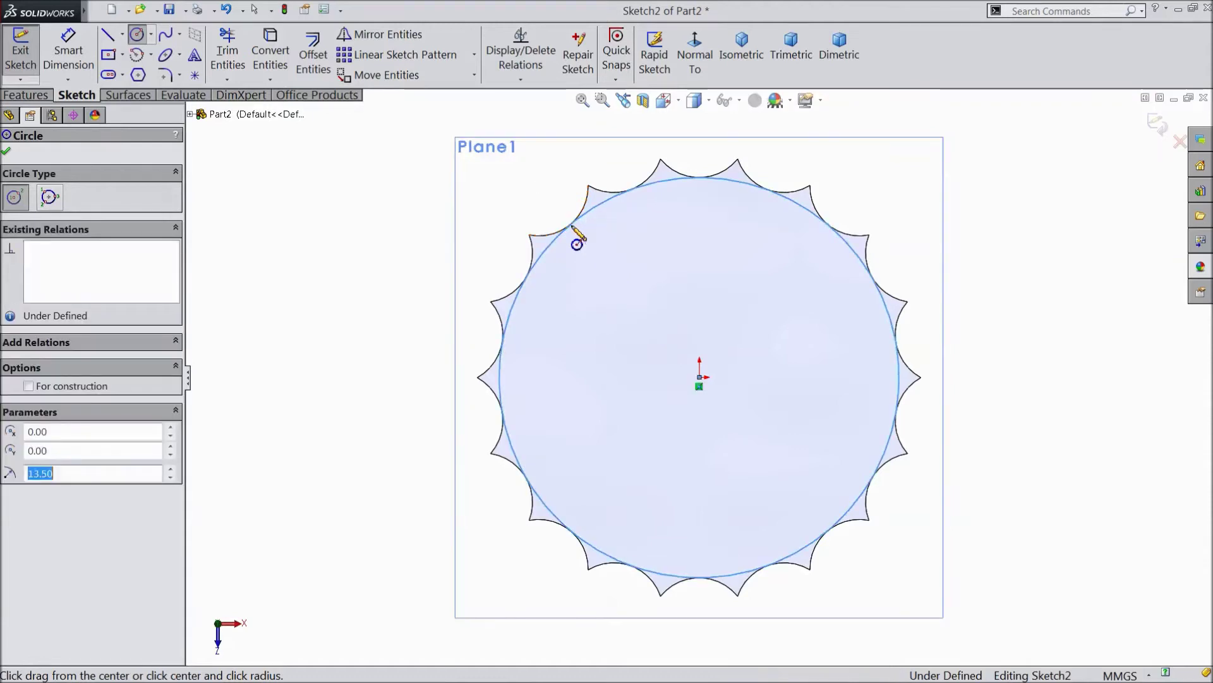
left_click(8, 154)
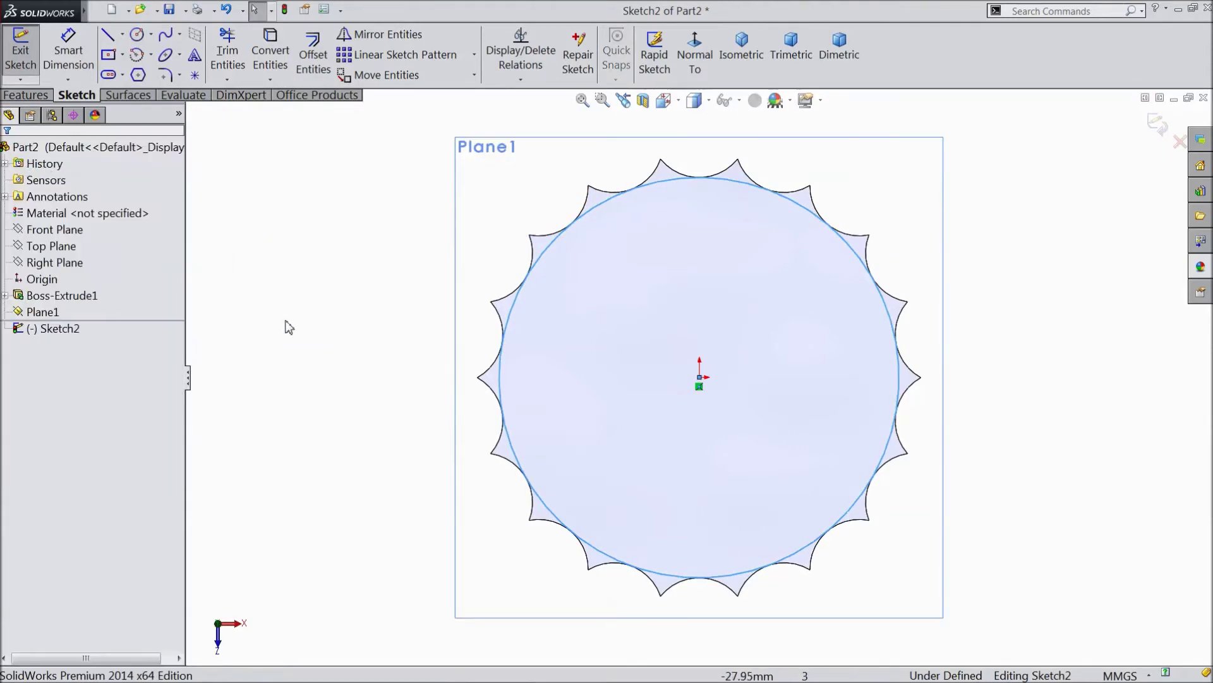
left_click(1157, 125)
key("z")
mouse_move(403, 442)
middle_mouse_down()
mouse_move(400, 367)
mouse_move(423, 276)
mouse_move(404, 290)
mouse_move(794, 396)
middle_mouse_up()
Loft the Sketch2 circle down to the scalloped base face as solid Loft1.
scroll(773, 381, "down", 2)
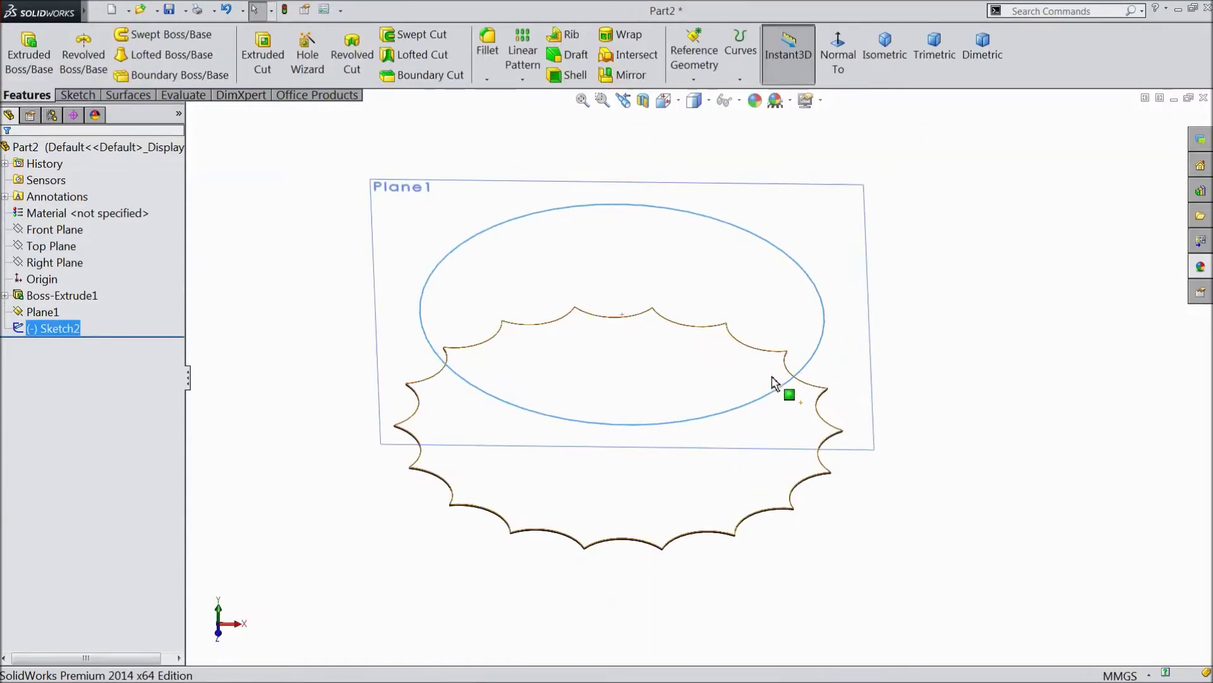
scroll(695, 366, "down", 2)
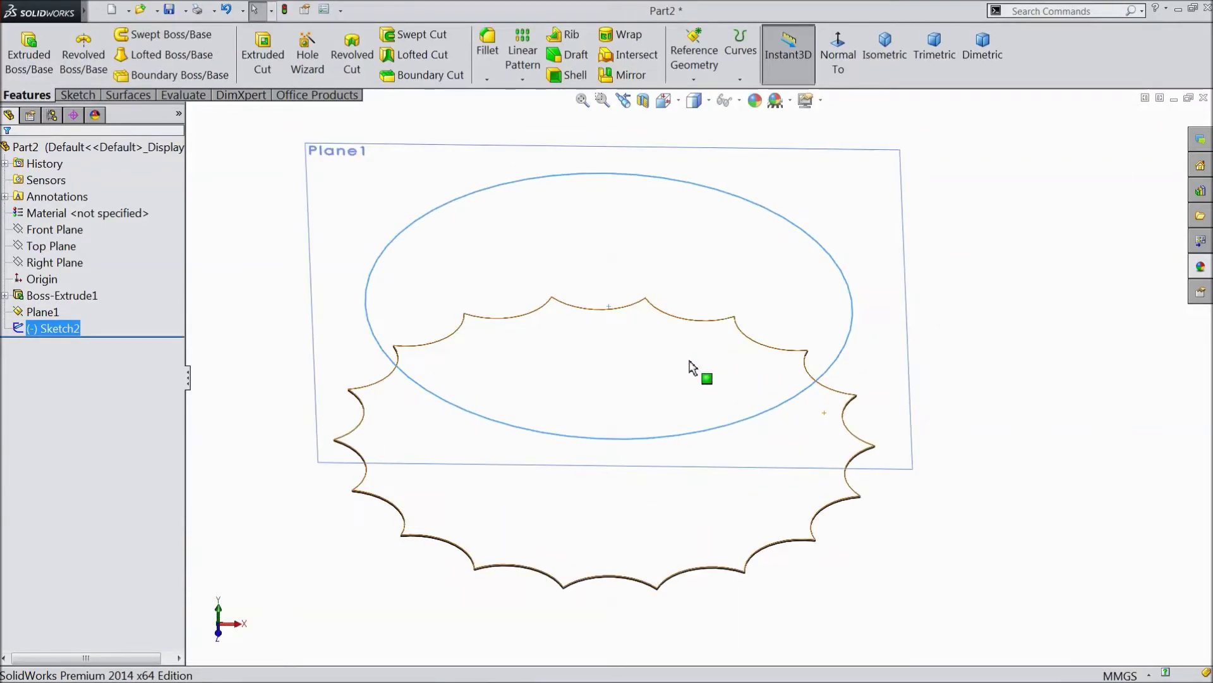
left_click(170, 57)
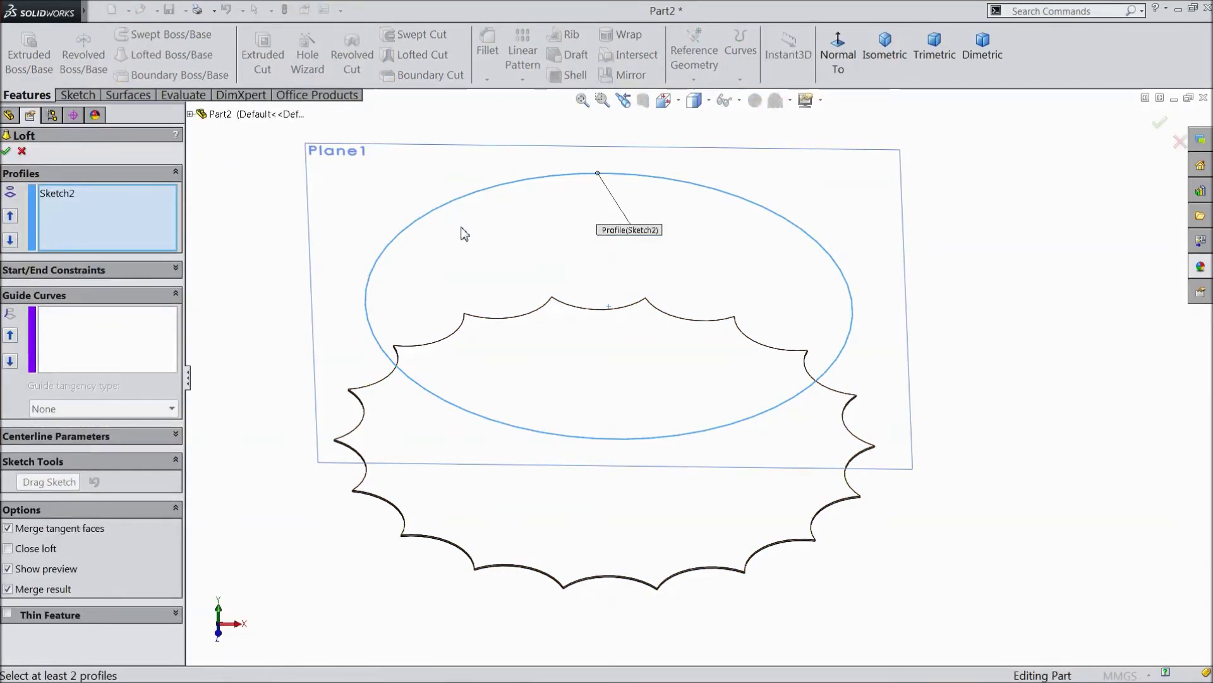
left_click(417, 428)
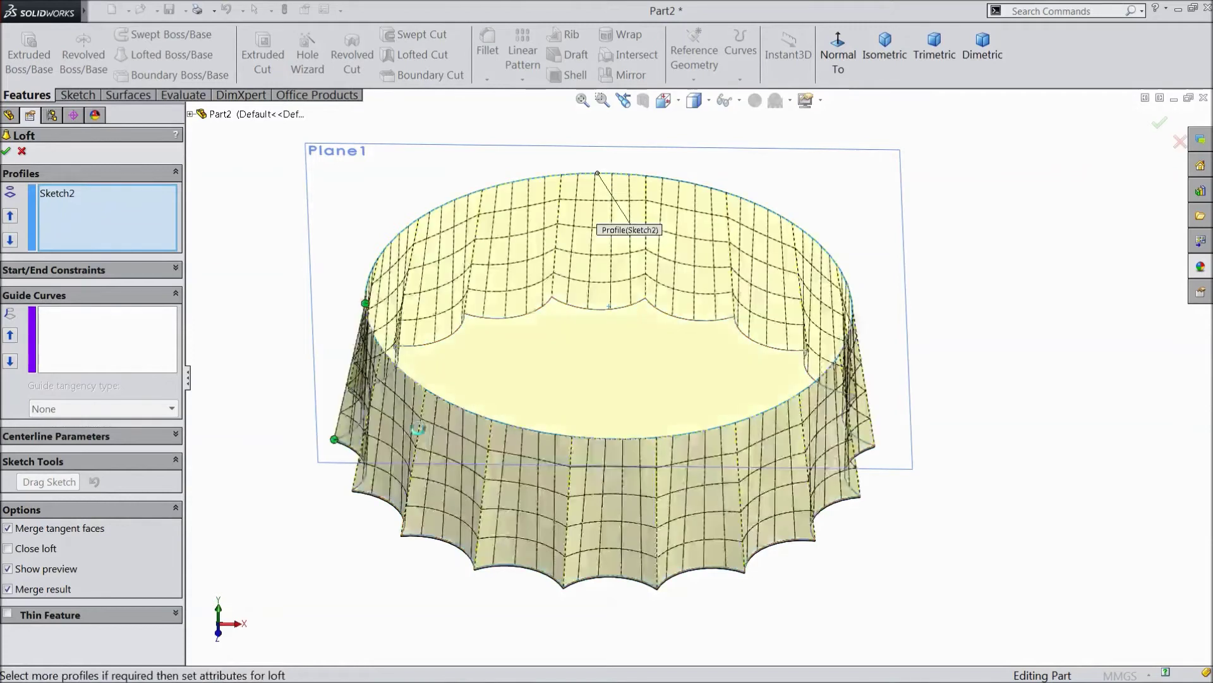
left_click(6, 152)
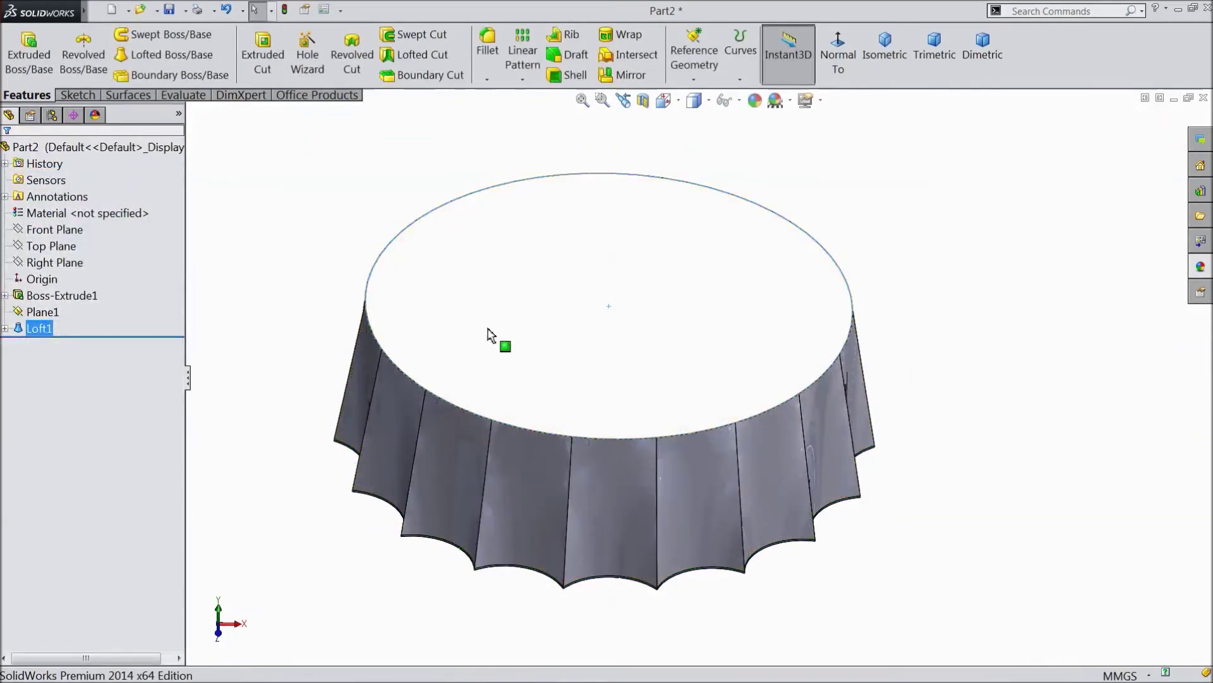
Round the cap's top face edge with a 3 mm fillet.
left_click(479, 63)
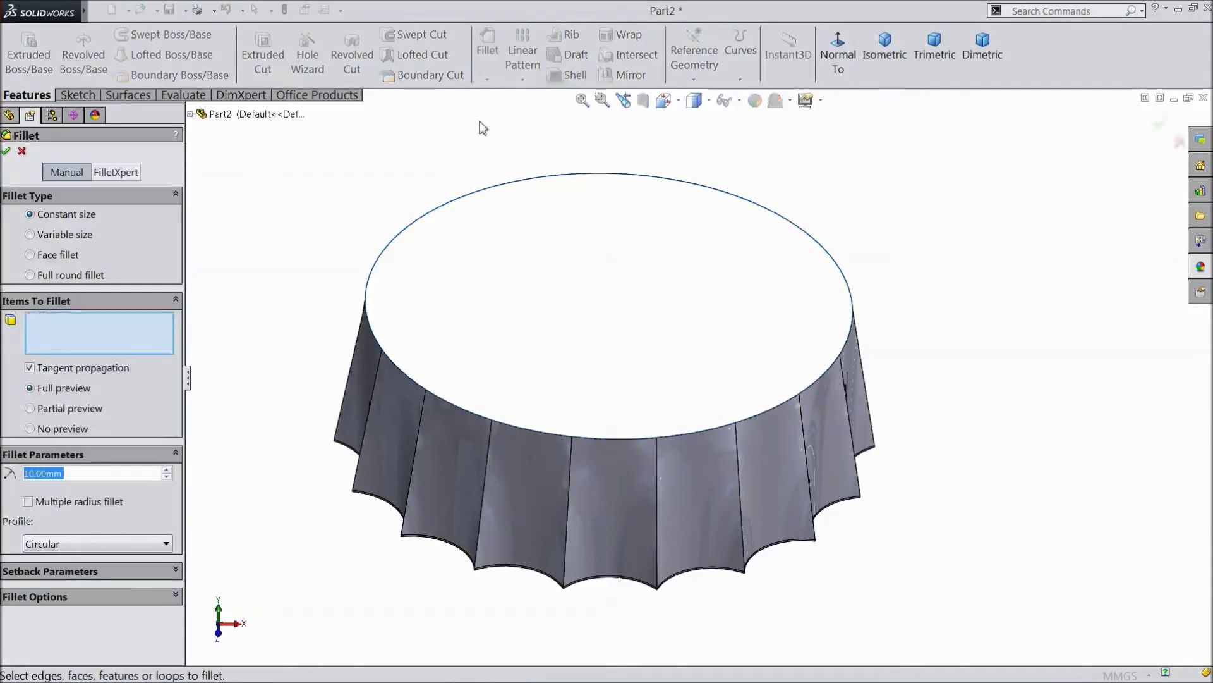
type("3")
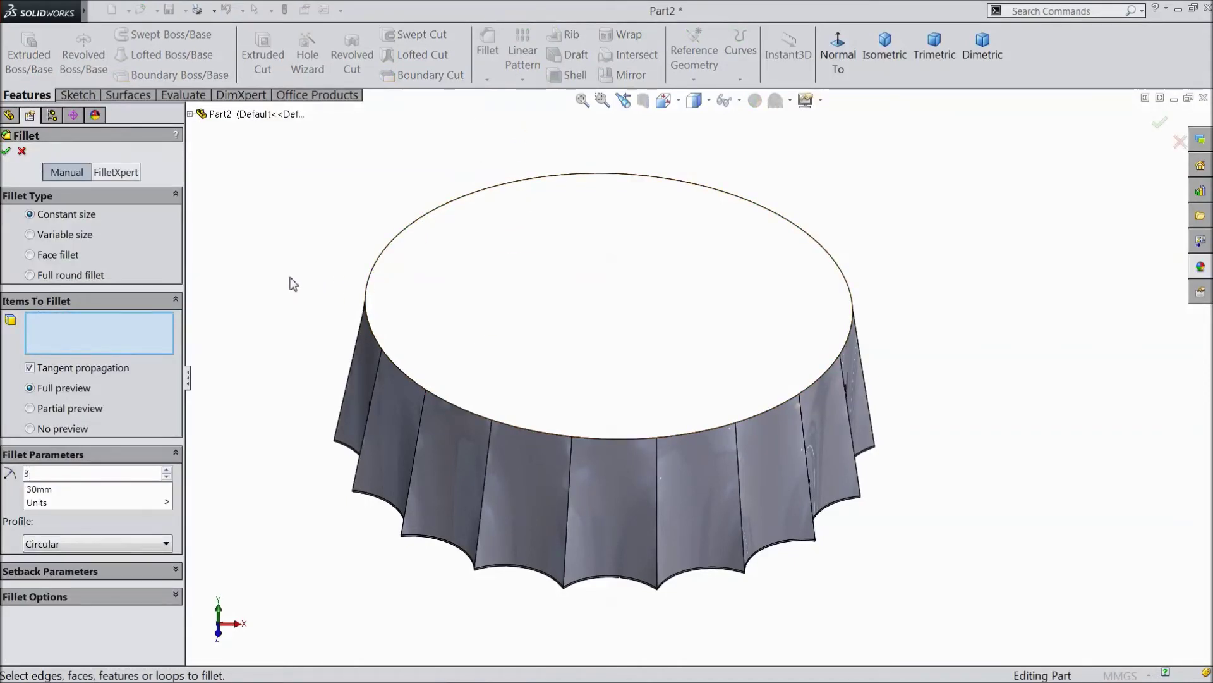
left_click(533, 306)
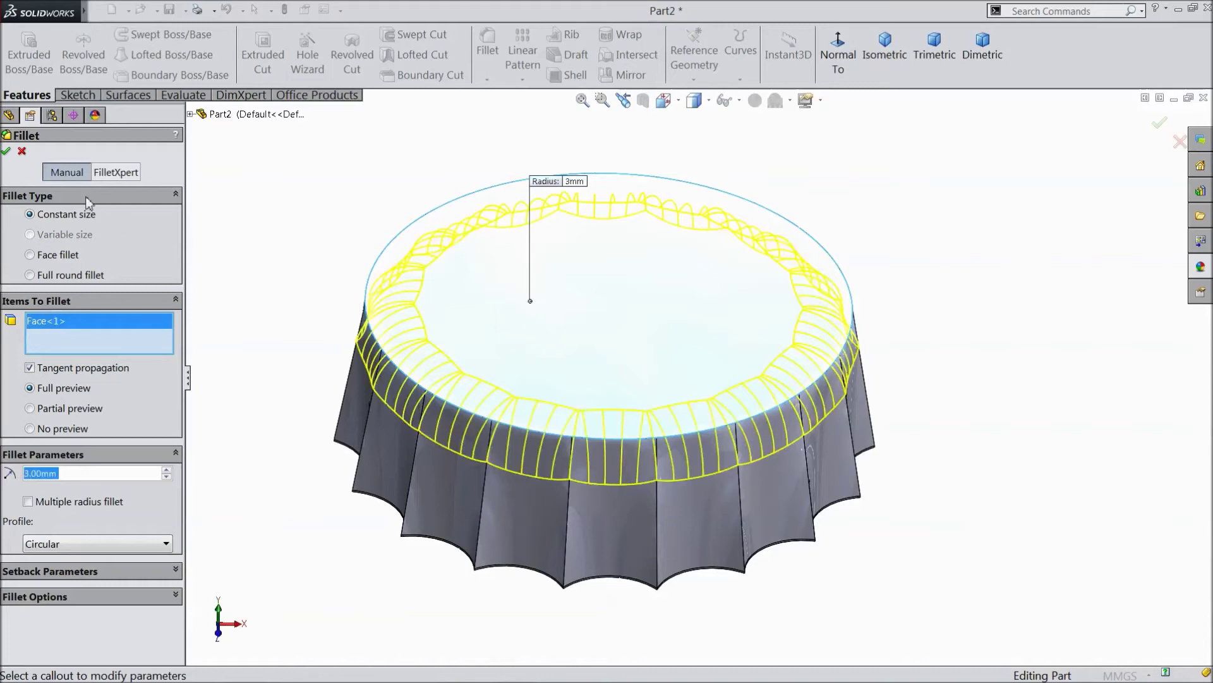
key("Return")
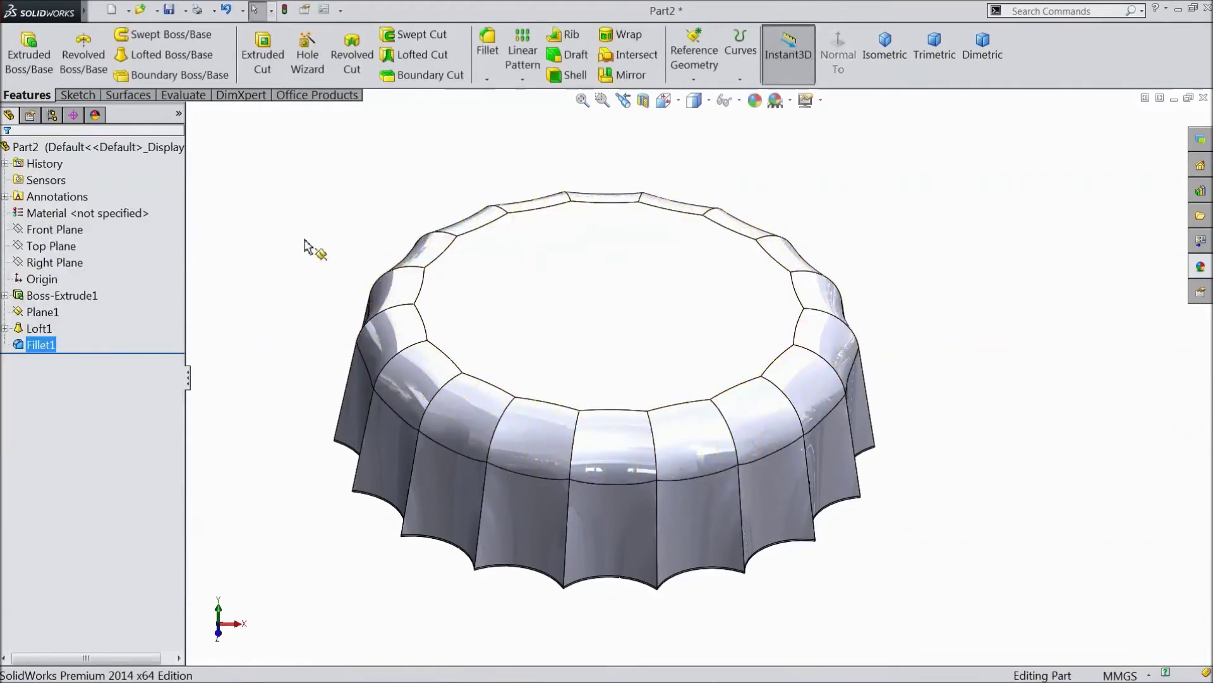
Shell the cap to a 0.5 mm wall with its scalloped bottom face left open.
left_click(568, 75)
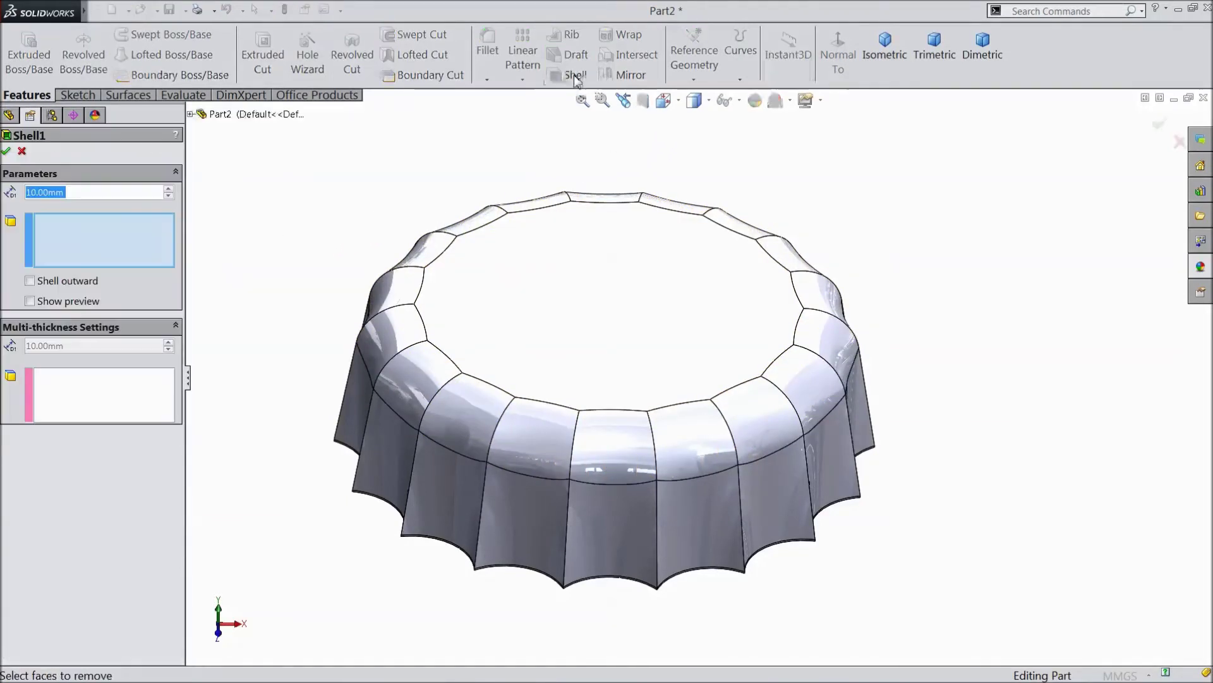
type("0.")
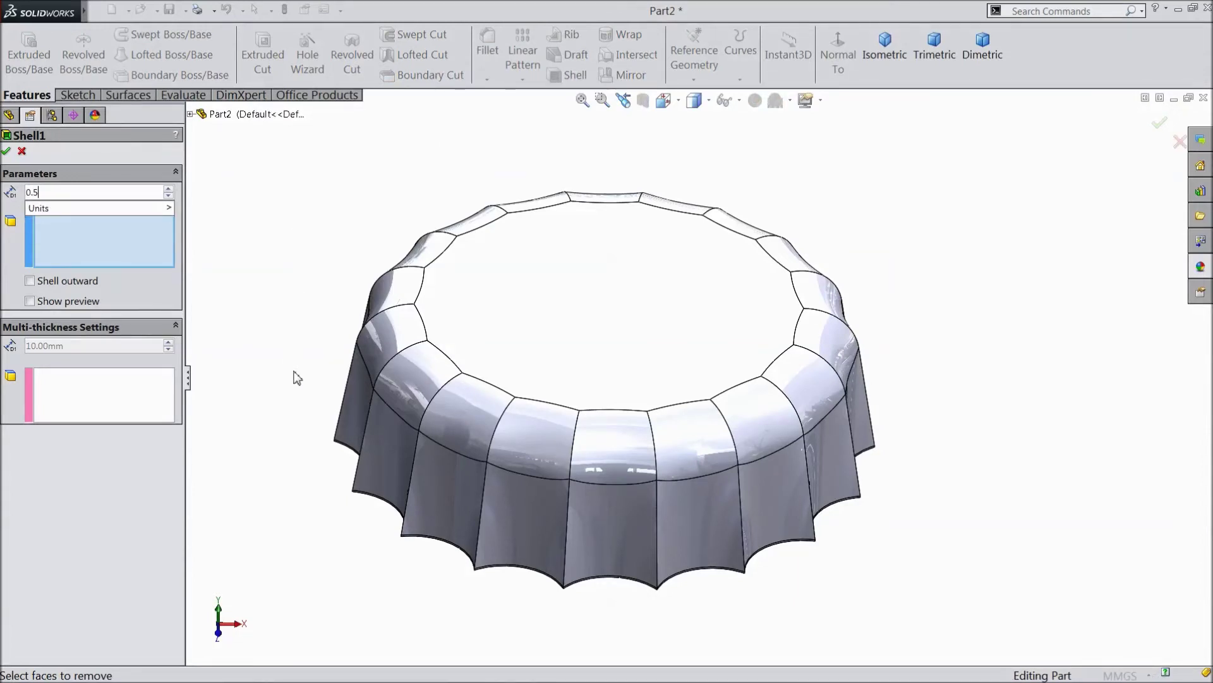
type("5")
middle_click_drag(297, 378, 417, 294)
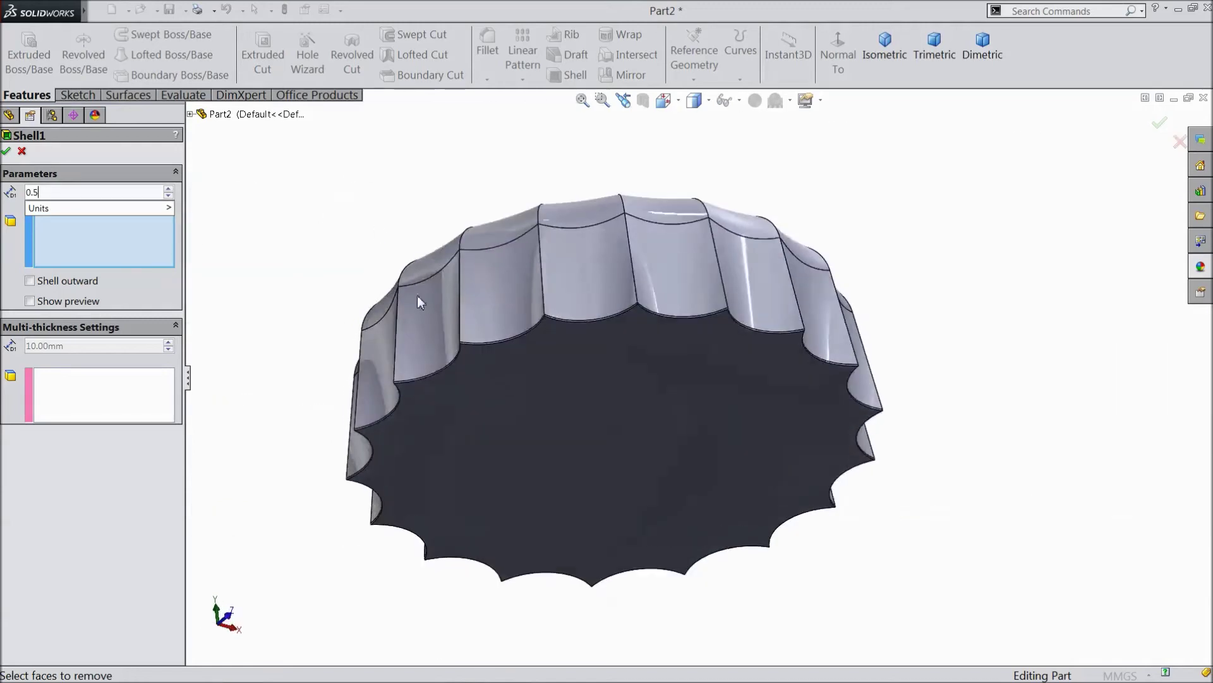
left_click(521, 432)
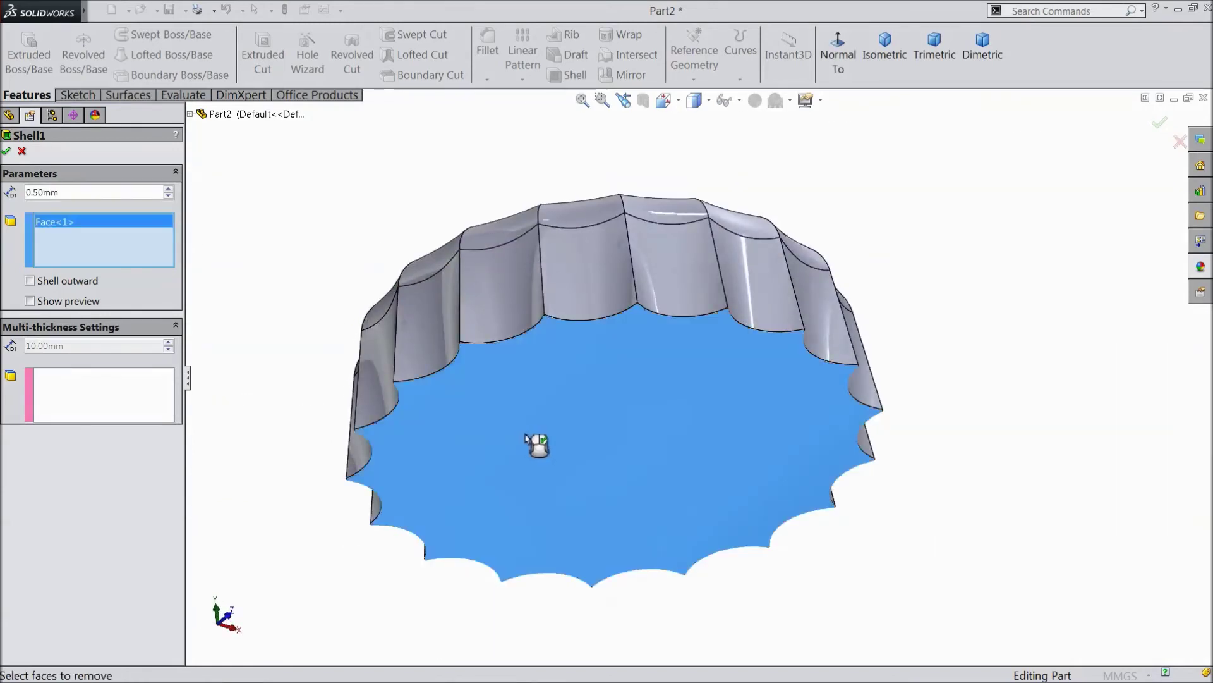
left_click(7, 152)
mouse_move(320, 298)
middle_mouse_down()
mouse_move(347, 316)
mouse_move(352, 239)
mouse_move(339, 233)
mouse_move(328, 286)
middle_mouse_up()
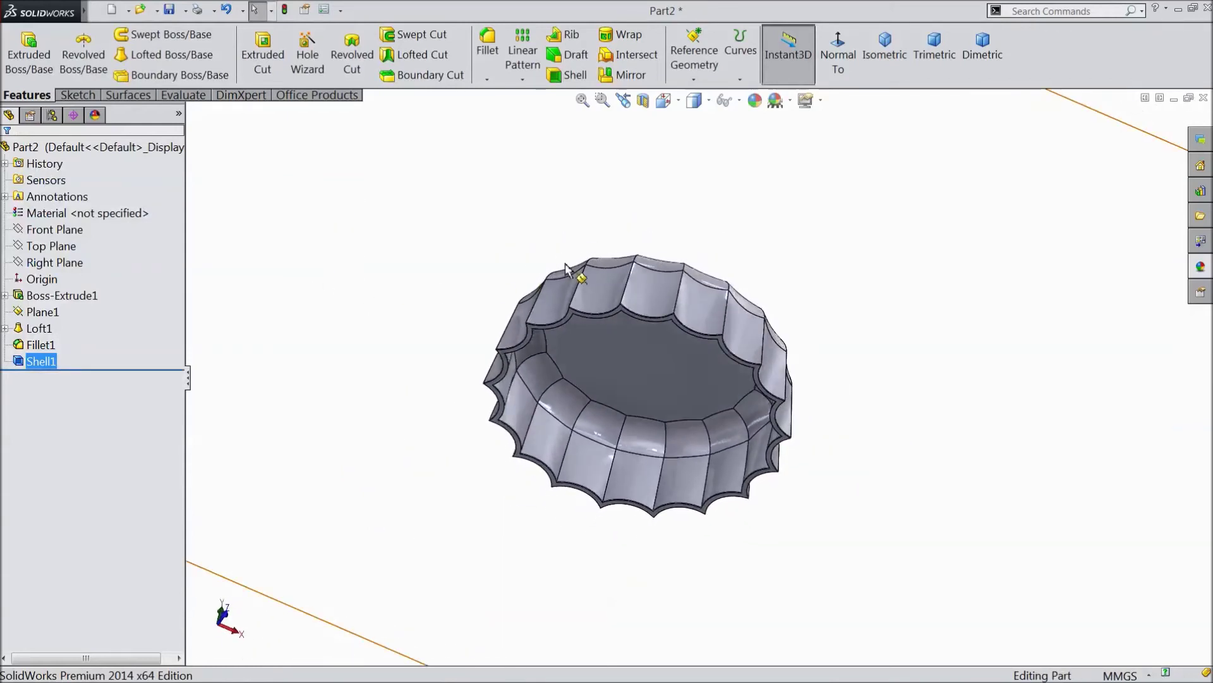
Fit the part in view and hide Plane1.
key("f")
left_click(425, 315)
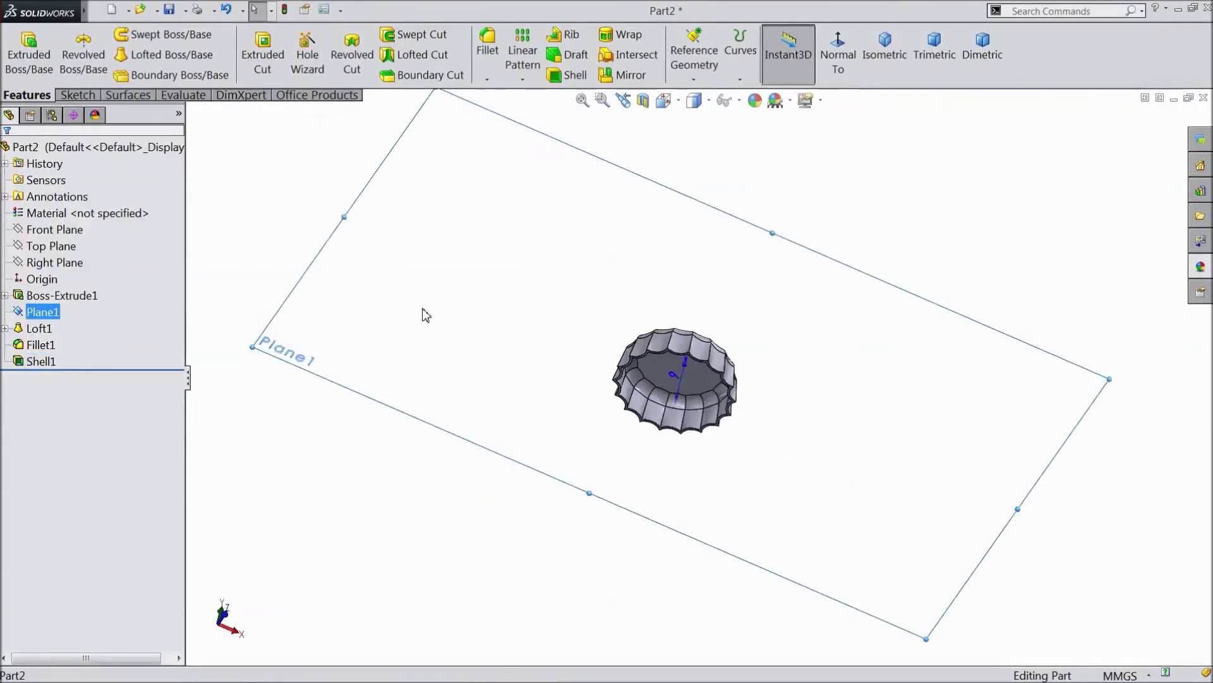
left_click(489, 277)
scroll(668, 418, "down", 5)
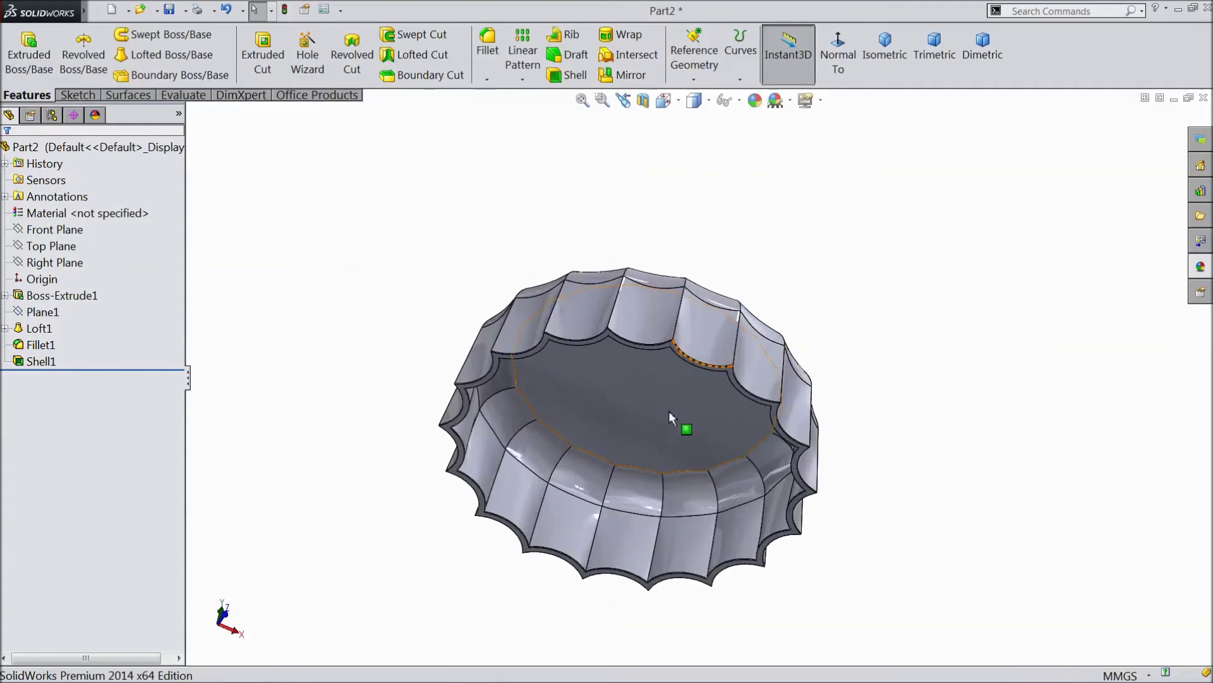
Orbit to a top view and display the cap shaded without edges.
middle_click_drag(892, 192, 705, 396)
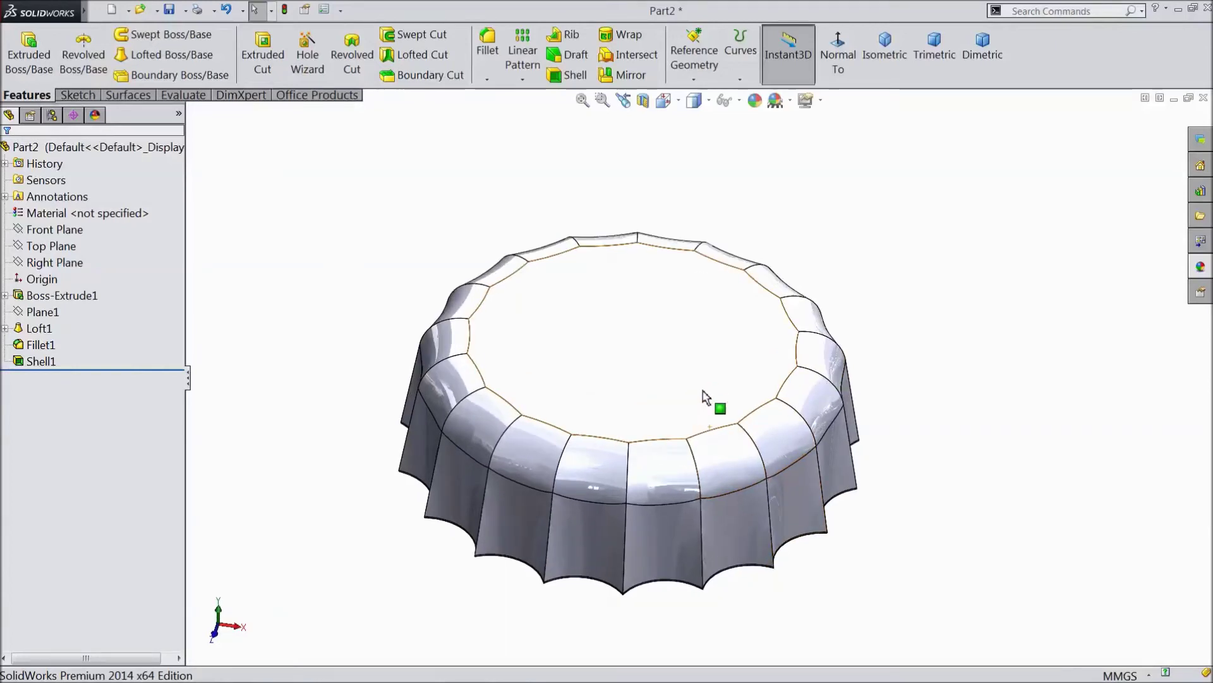
left_click(711, 101)
left_click(699, 150)
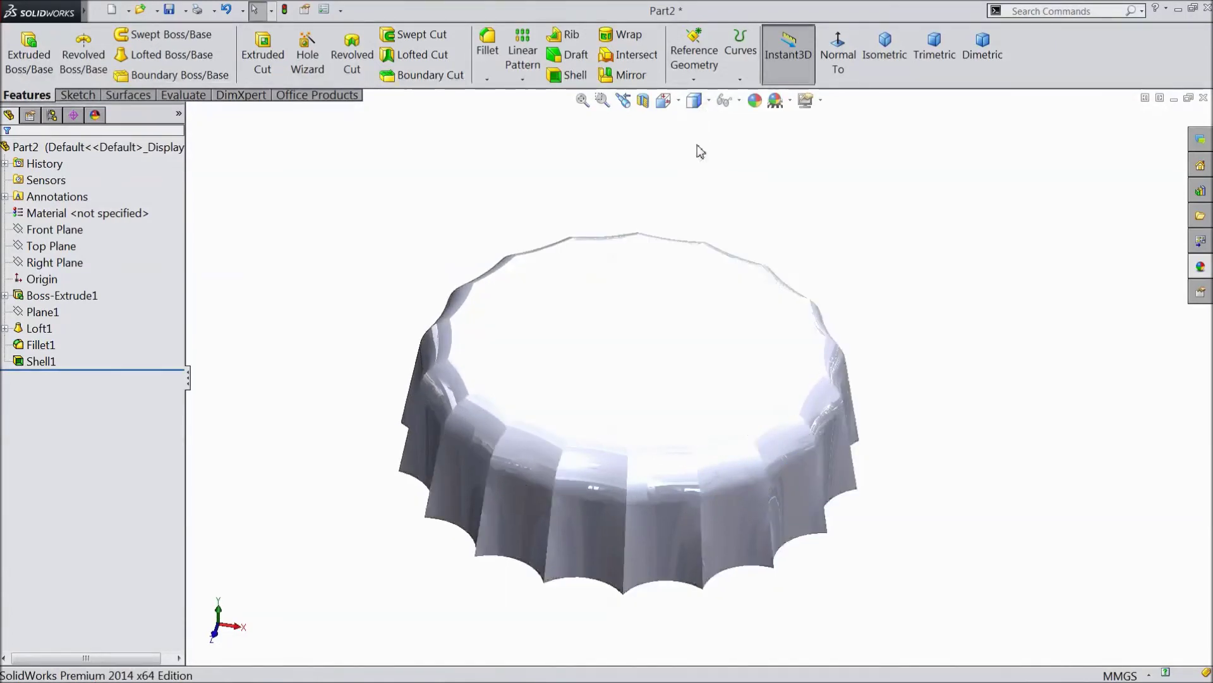
left_click(103, 150)
Colour the whole cap gold-yellow, tuning its RGB to 253, 181, 0.
left_click(755, 100)
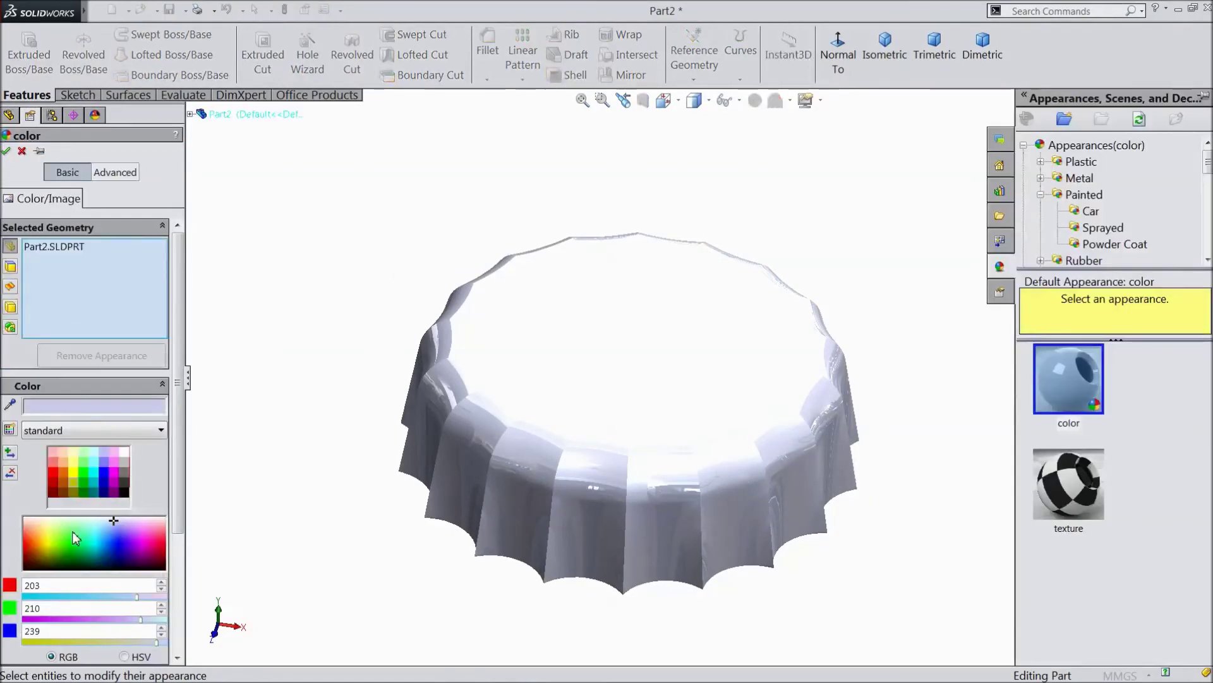
left_click(63, 483)
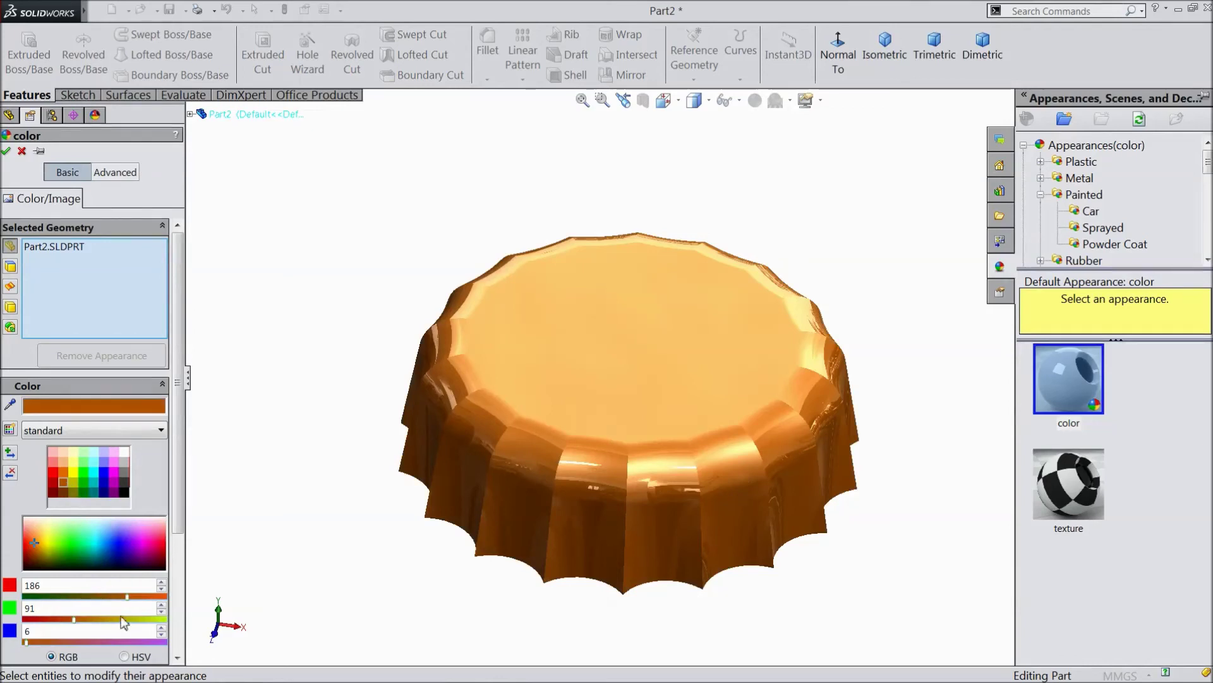
left_click(73, 487)
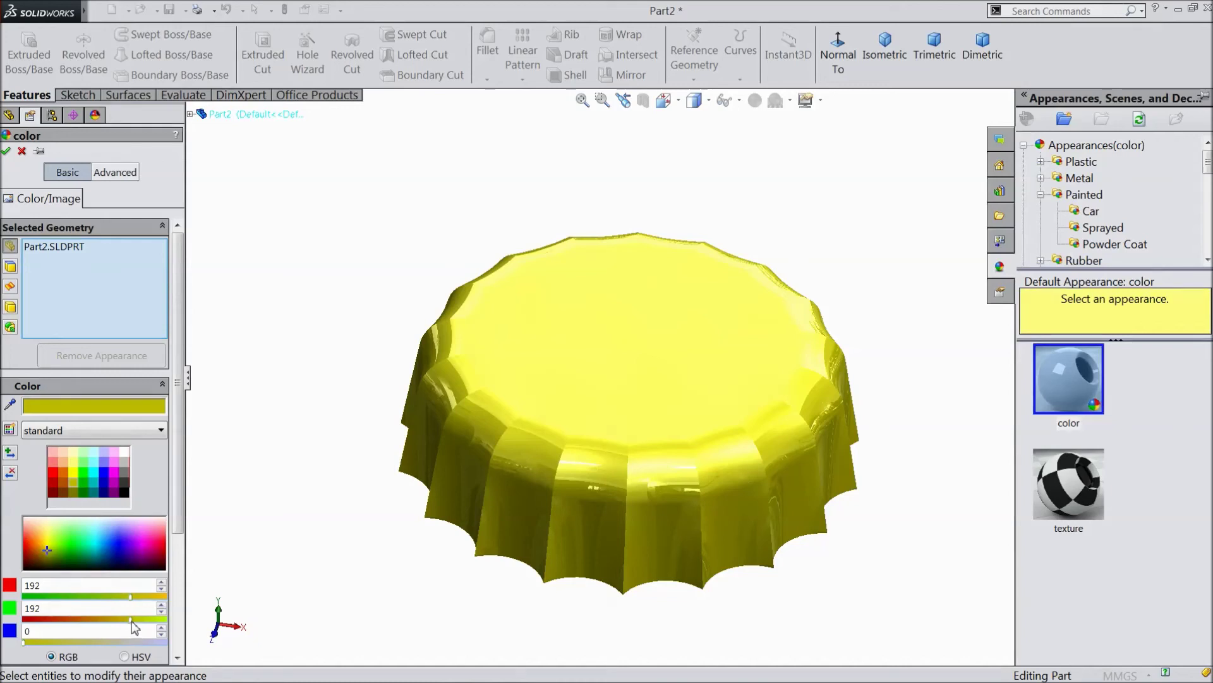
left_click_drag(129, 621, 117, 623)
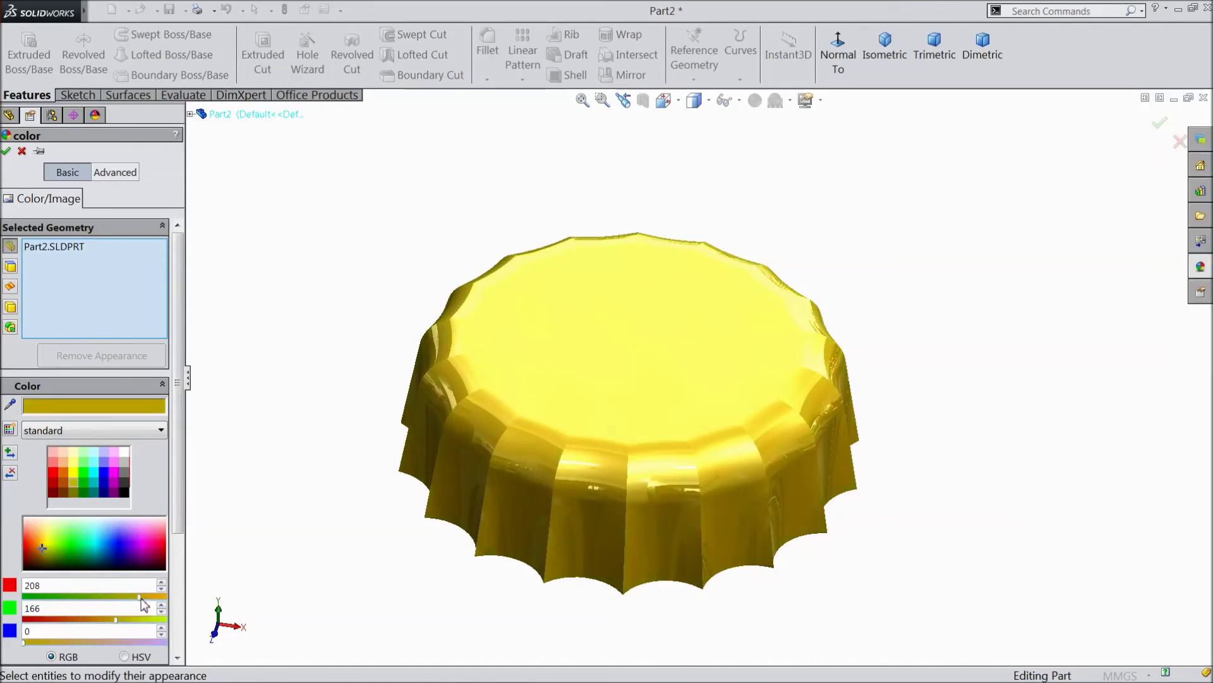
mouse_move(144, 605)
left_mouse_down()
mouse_move(166, 607)
mouse_move(111, 621)
mouse_move(131, 626)
left_mouse_up()
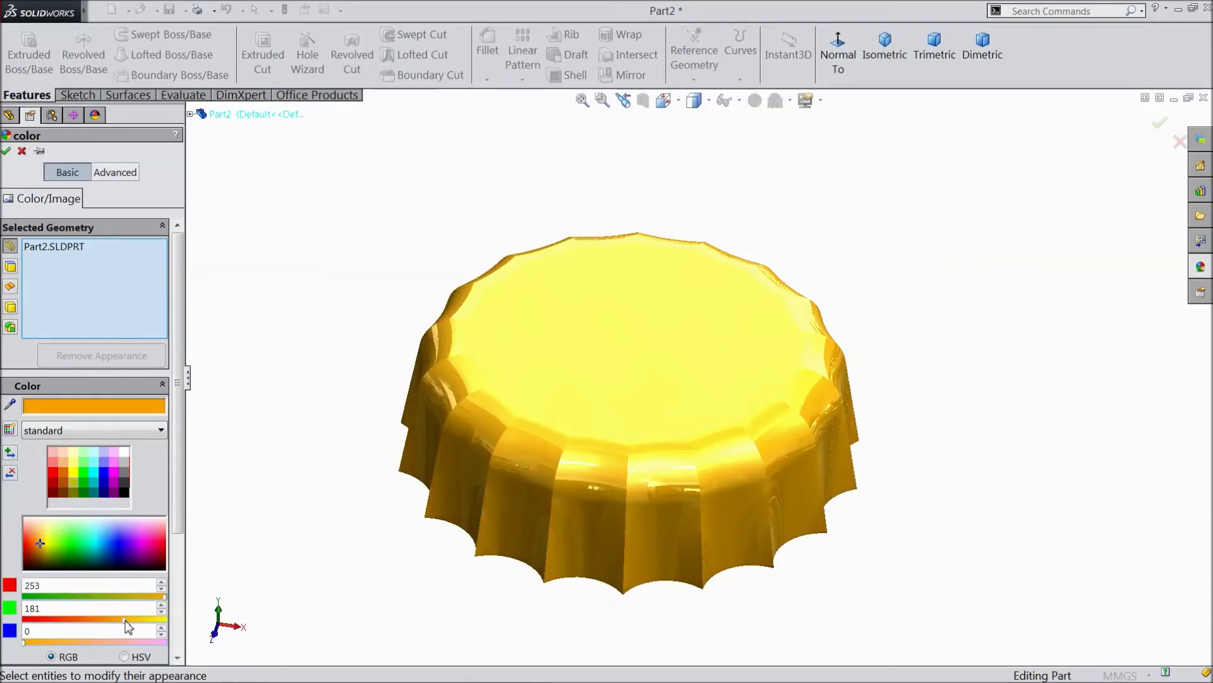
left_click(6, 150)
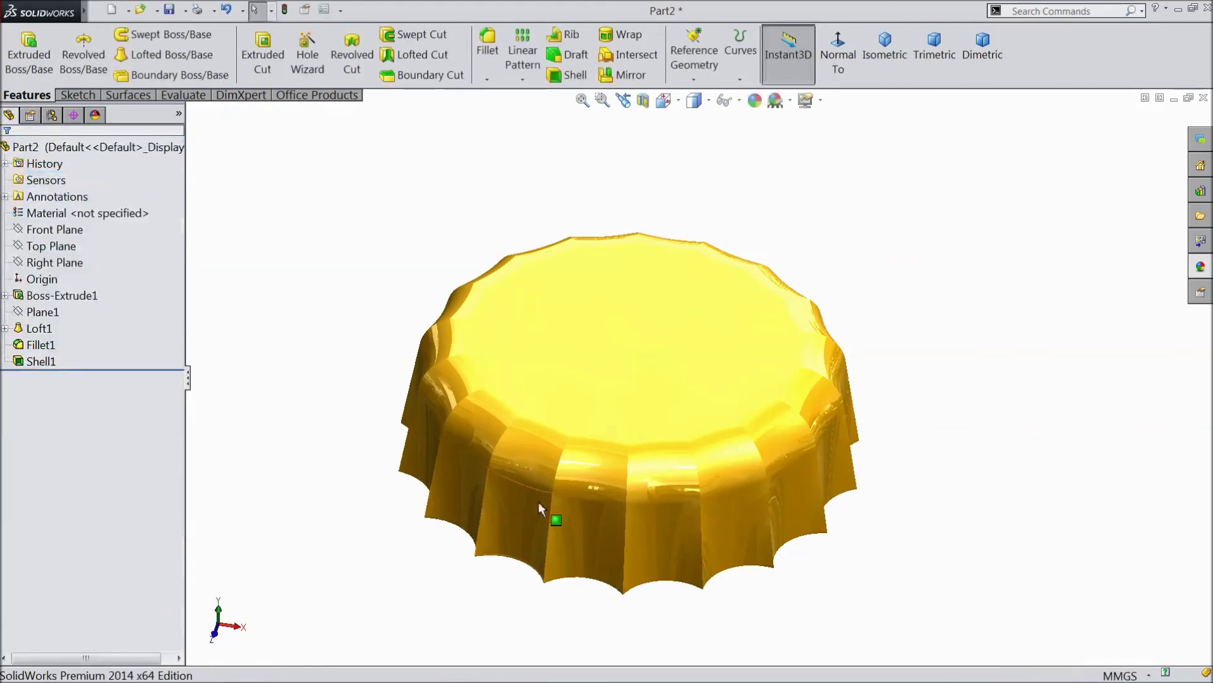
middle_click_drag(815, 610, 566, 141)
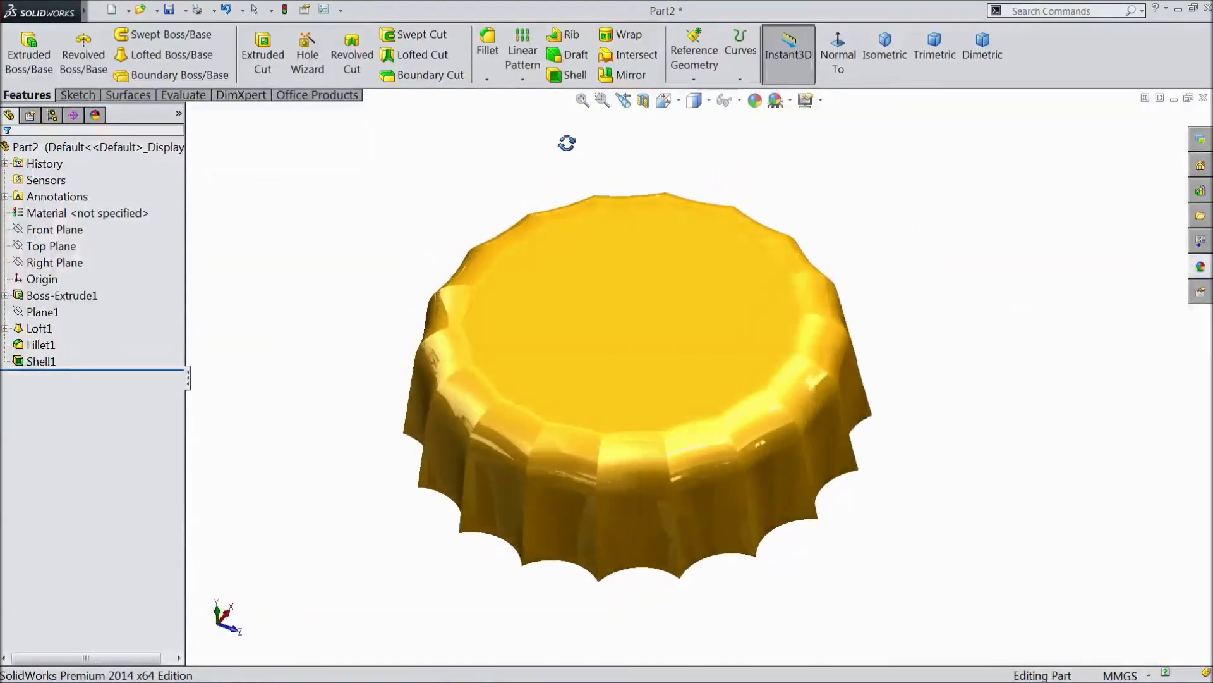
mouse_move(354, 422)
middle_mouse_down()
mouse_move(373, 371)
mouse_move(349, 407)
mouse_move(357, 414)
middle_mouse_up()
scroll(618, 418, "down", 2)
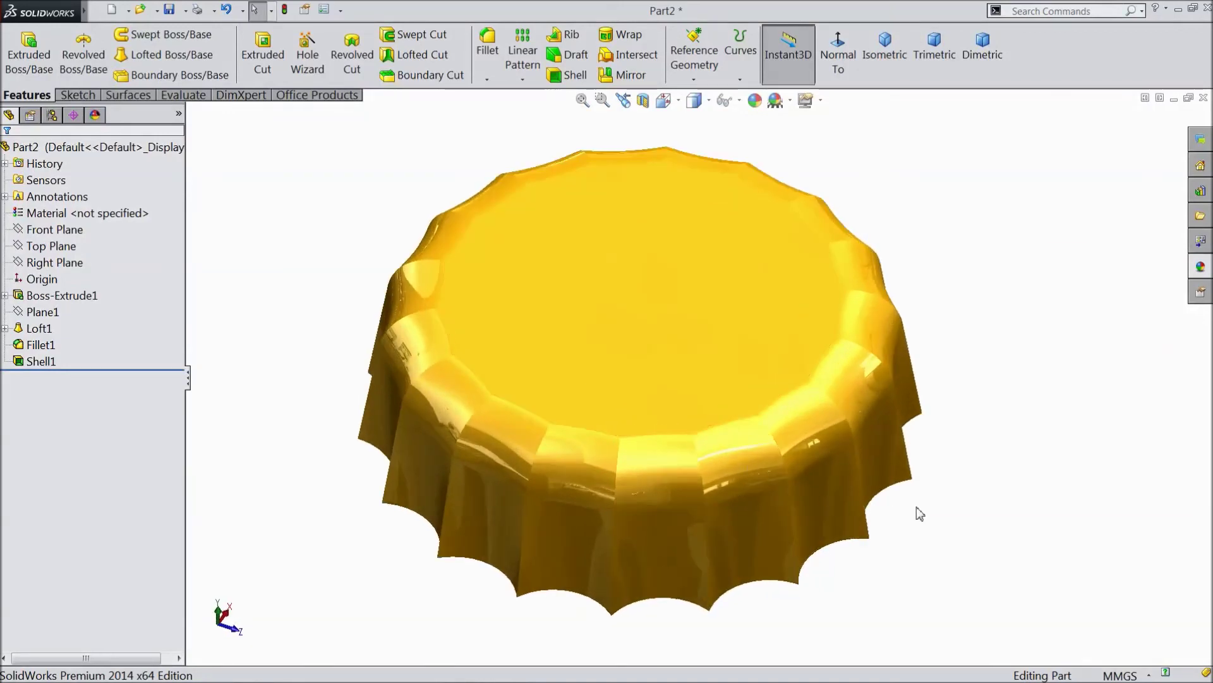